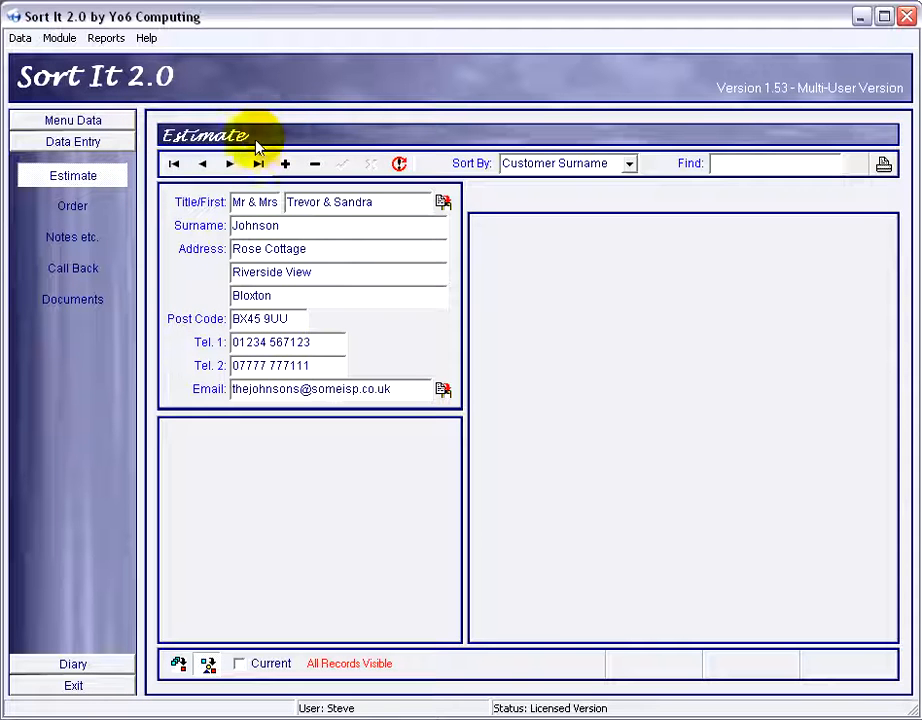
Add a new estimate item to the current customer's estimate.
left_click(107, 179)
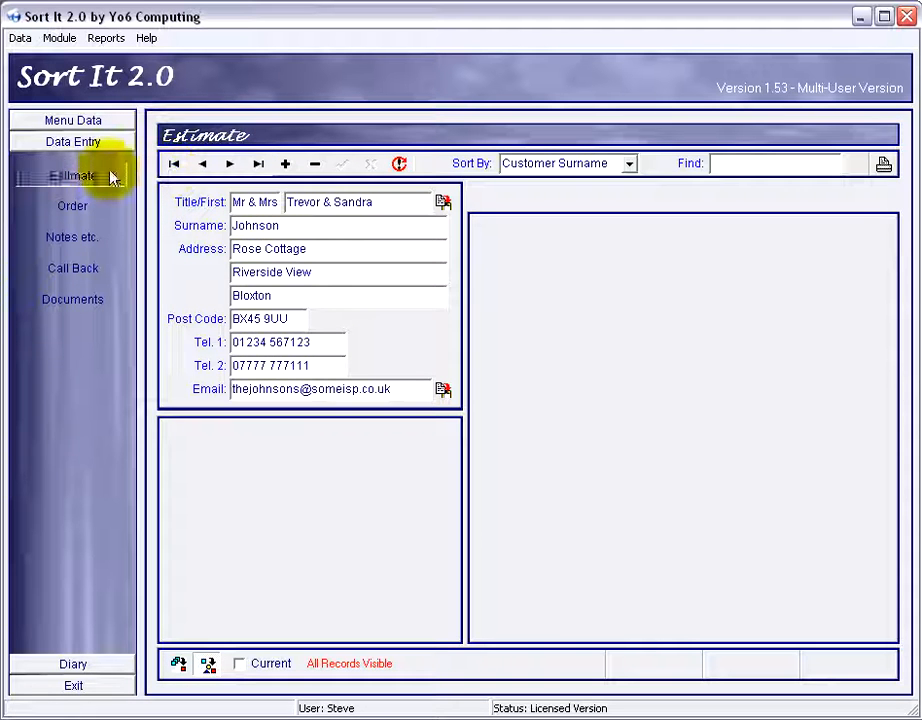
left_click(286, 165)
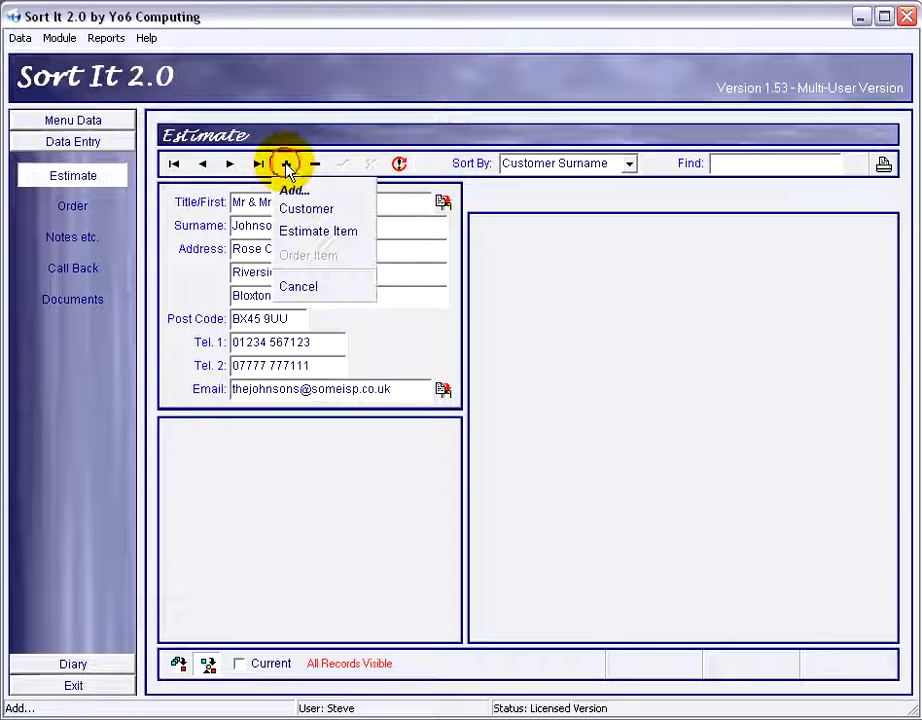
left_click(306, 240)
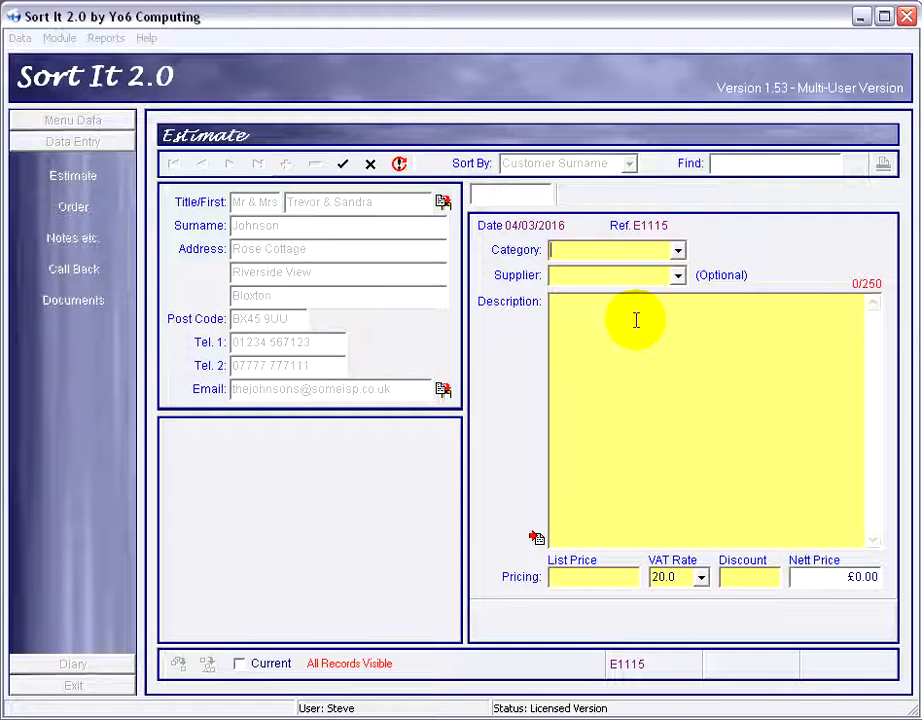
Set the item's category to Mantle.
left_click(678, 252)
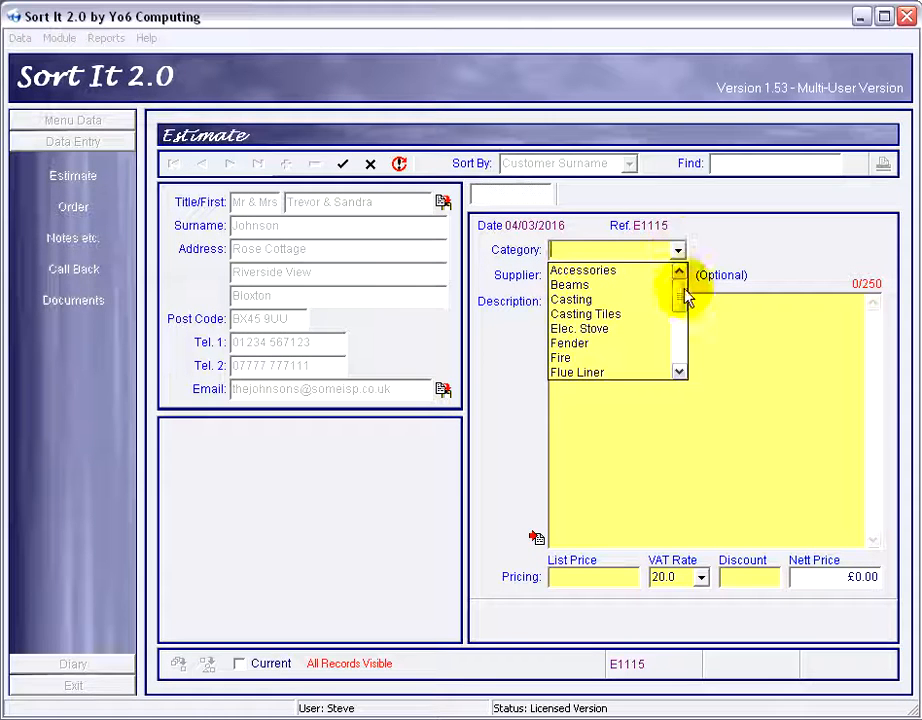
left_click_drag(686, 294, 681, 321)
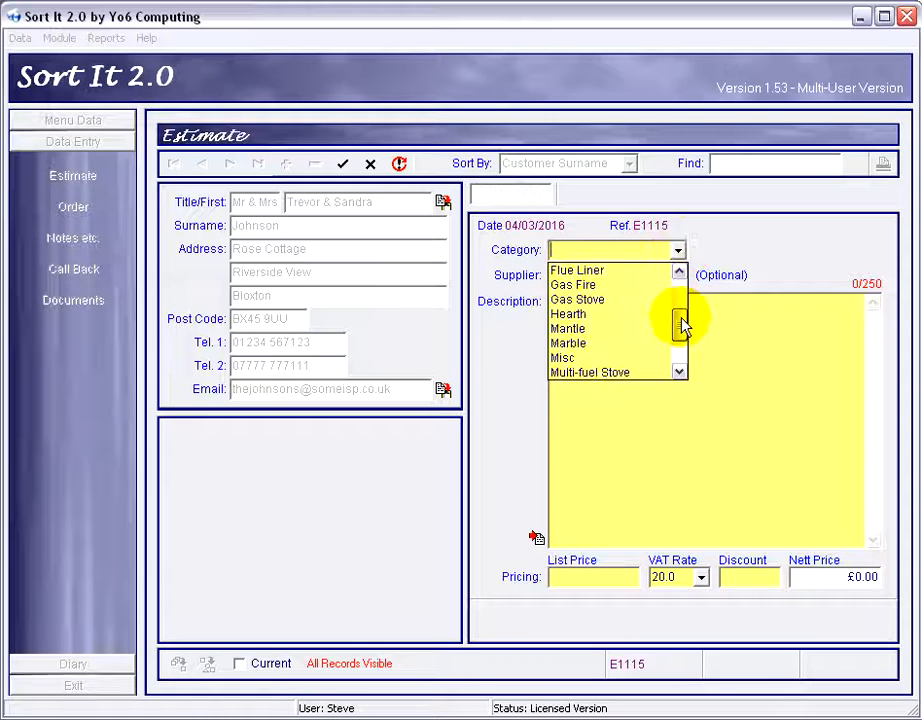
left_click(568, 329)
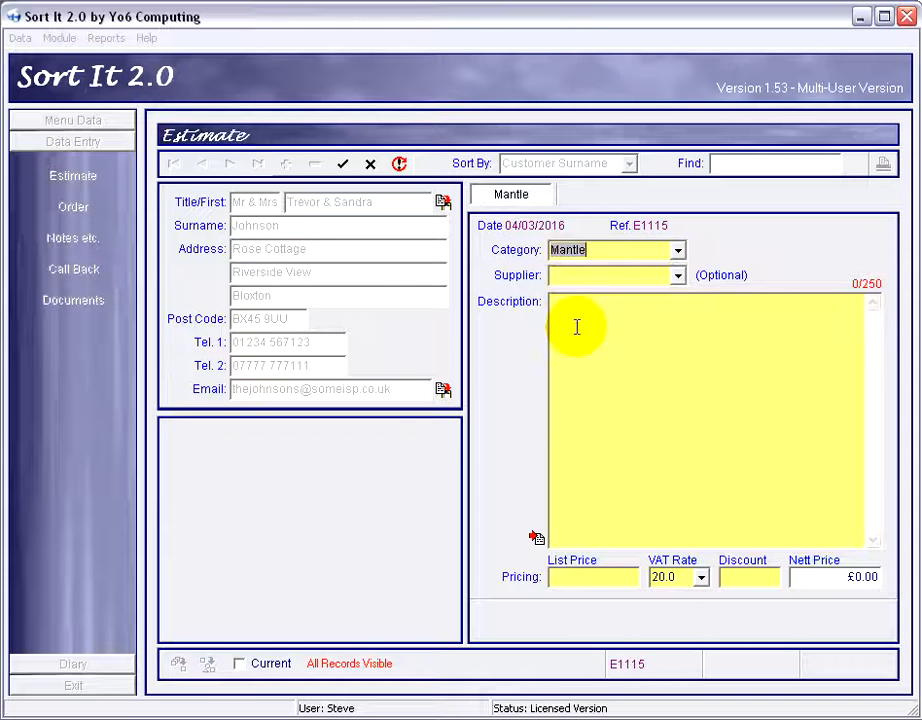
Choose Focus Fireplaces as the item's supplier.
left_click(589, 274)
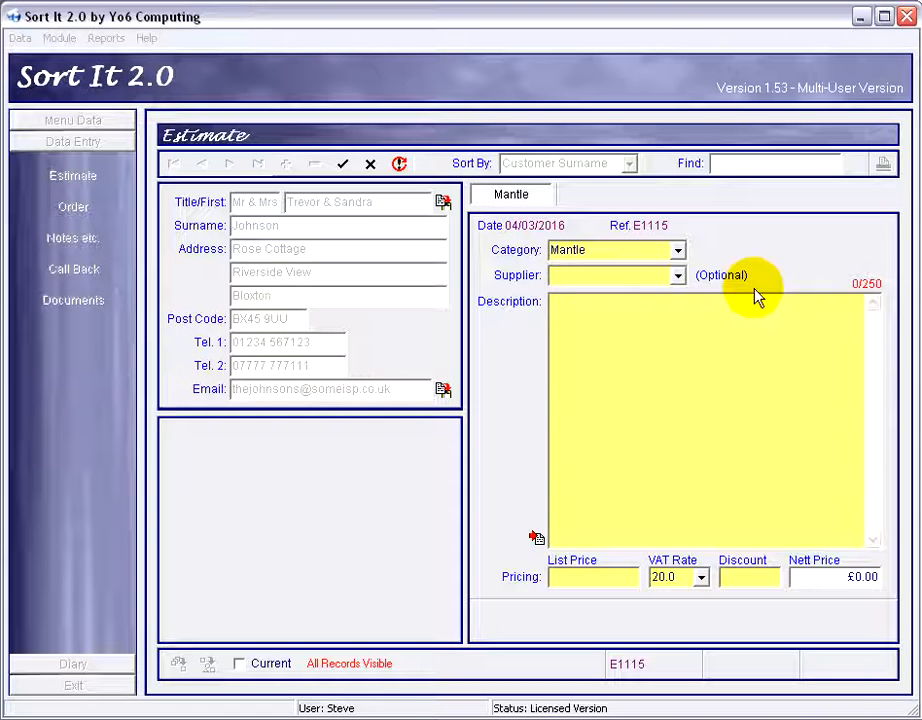
left_click(678, 276)
left_click(610, 295)
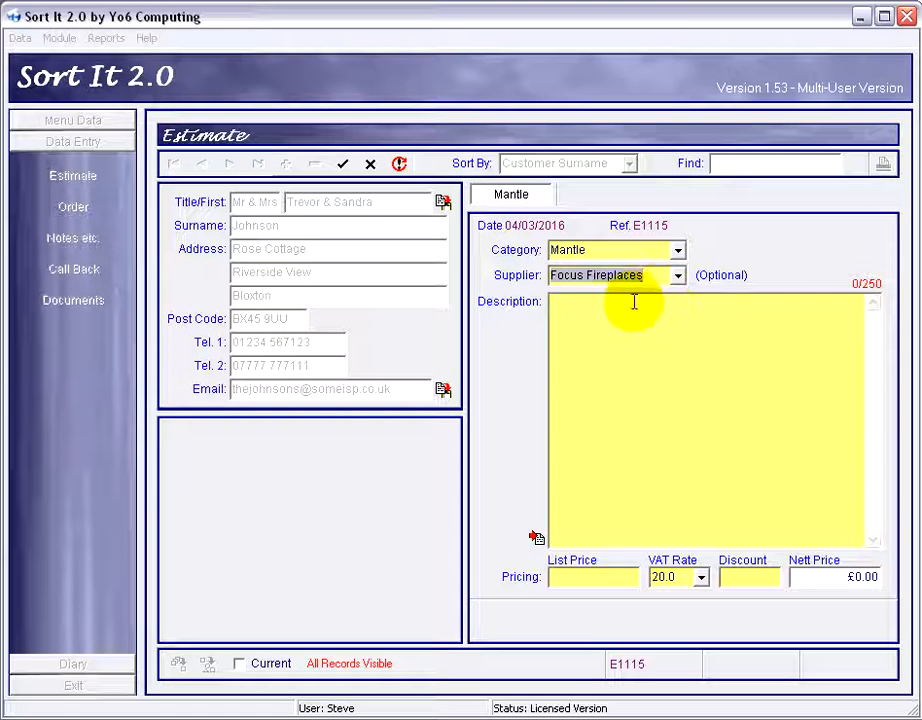
Enter the description "Abigale Surrounf in Light Oak. Std Sizes, Std Rebate.".
left_click(654, 301)
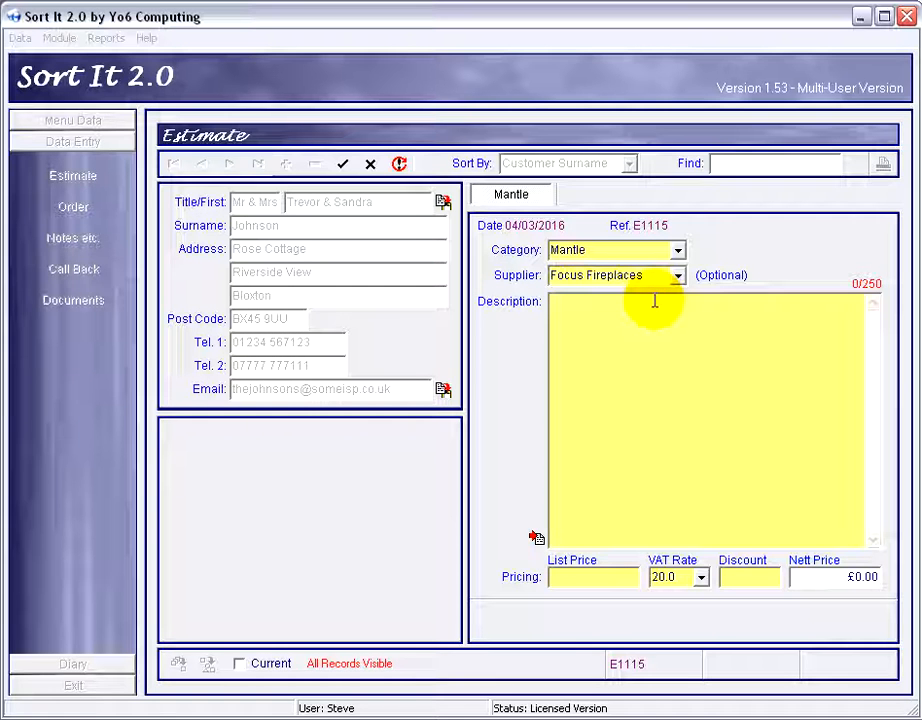
type("Abigal")
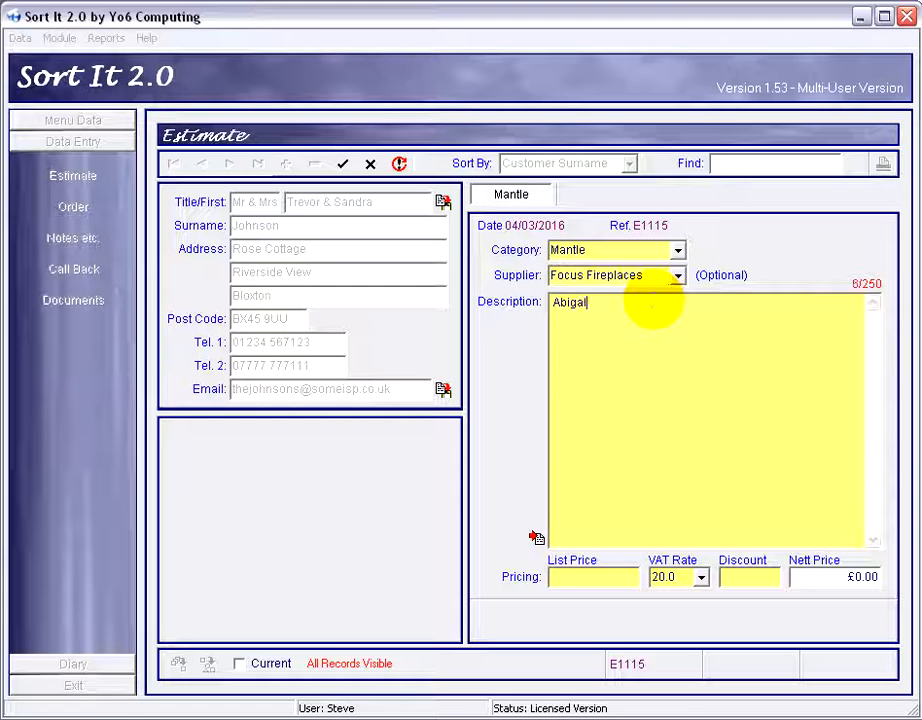
type("e Surro")
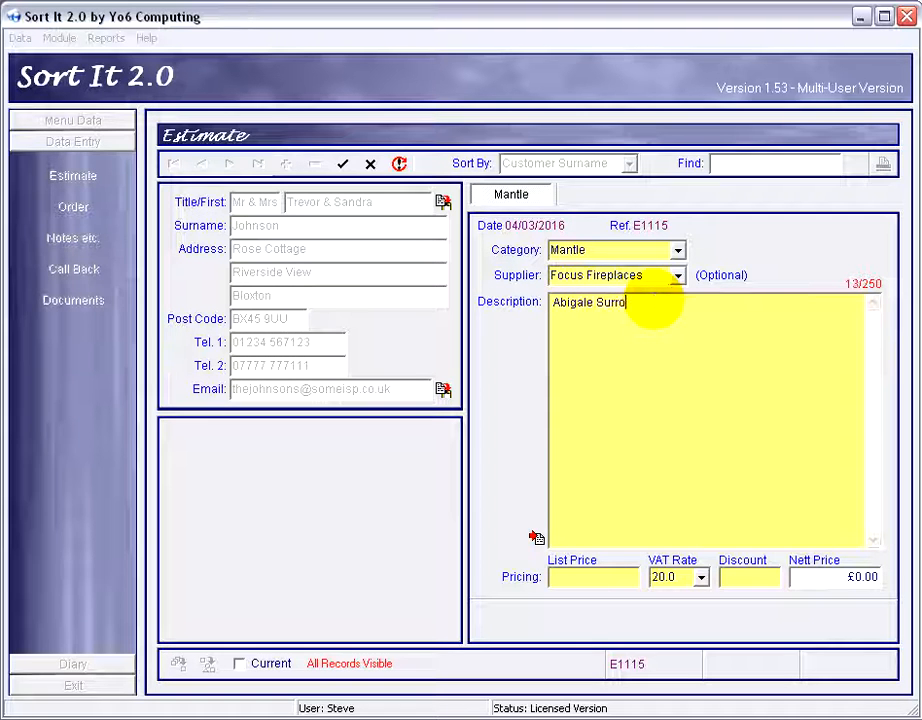
type("und in ")
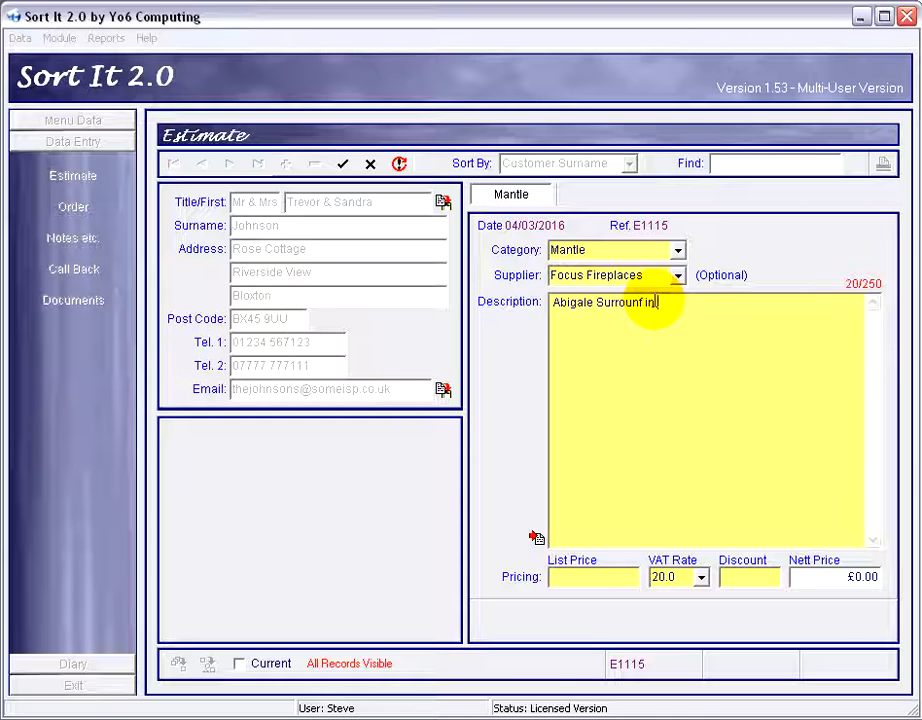
type("Light Oak,")
key("BackSpace")
type(". ")
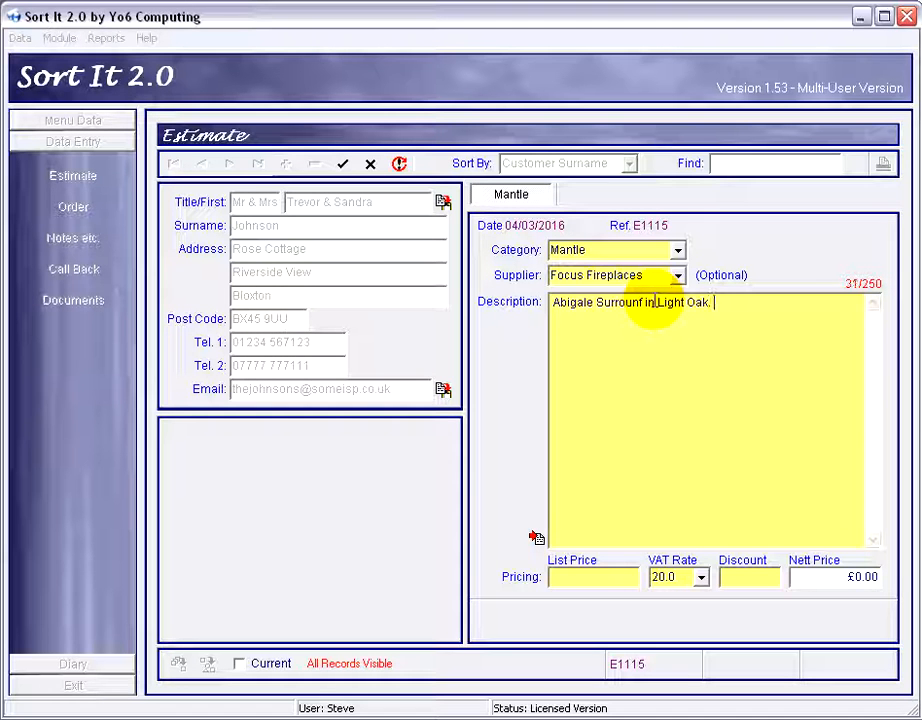
type("Std Si")
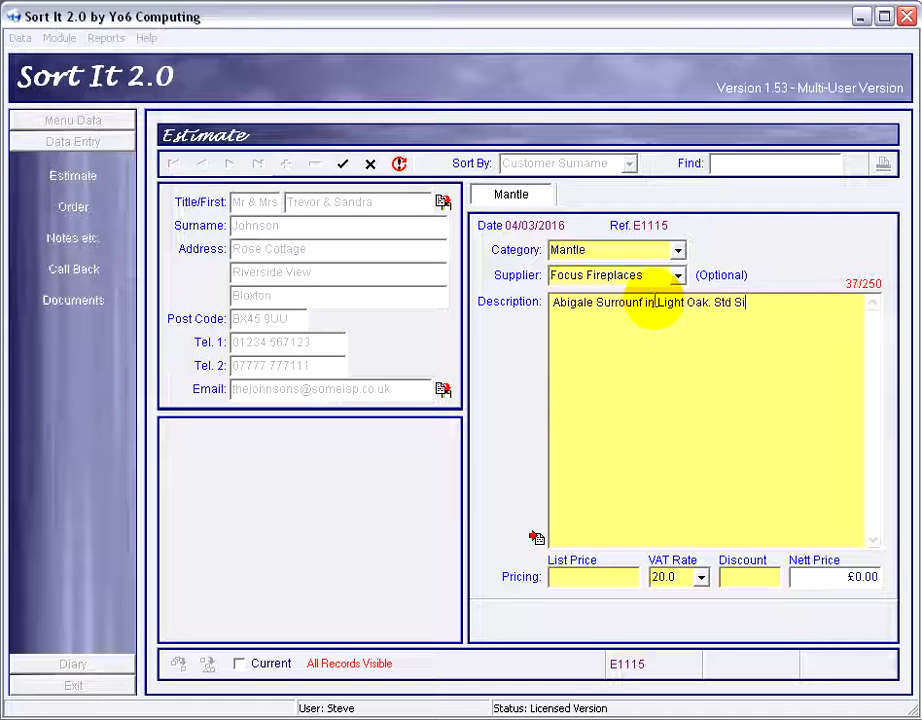
type("zes, St")
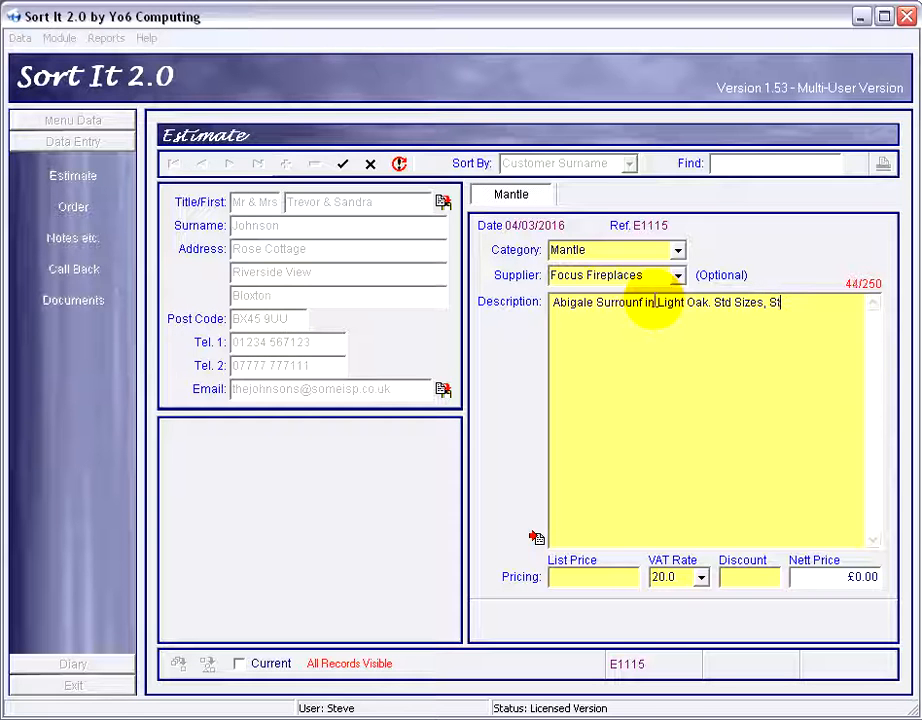
type("d Rebate.")
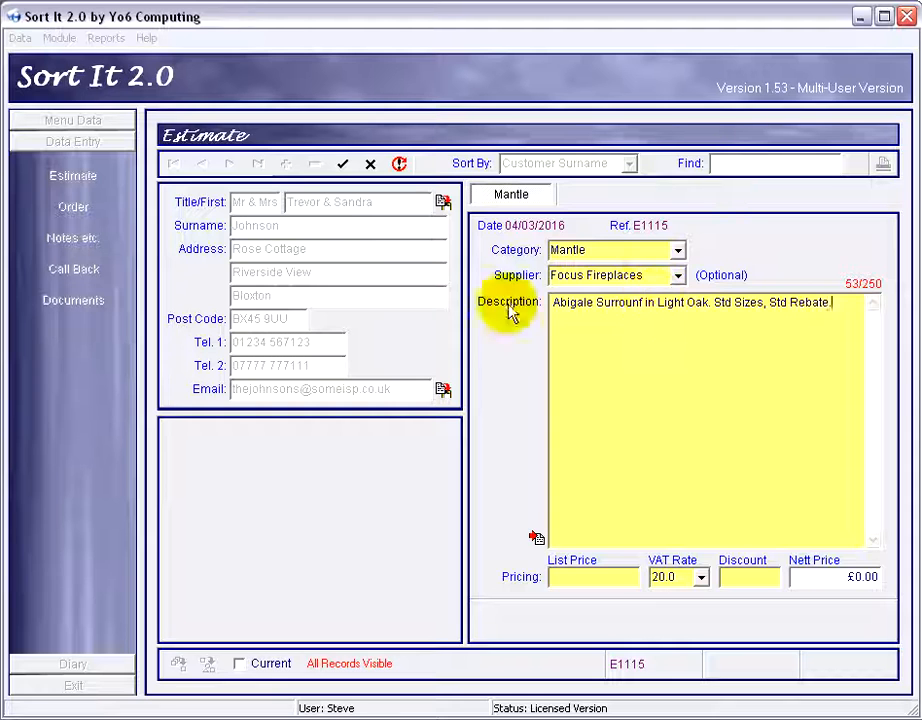
Correct "Surrounf" to "Surround" in the description.
left_click(644, 302)
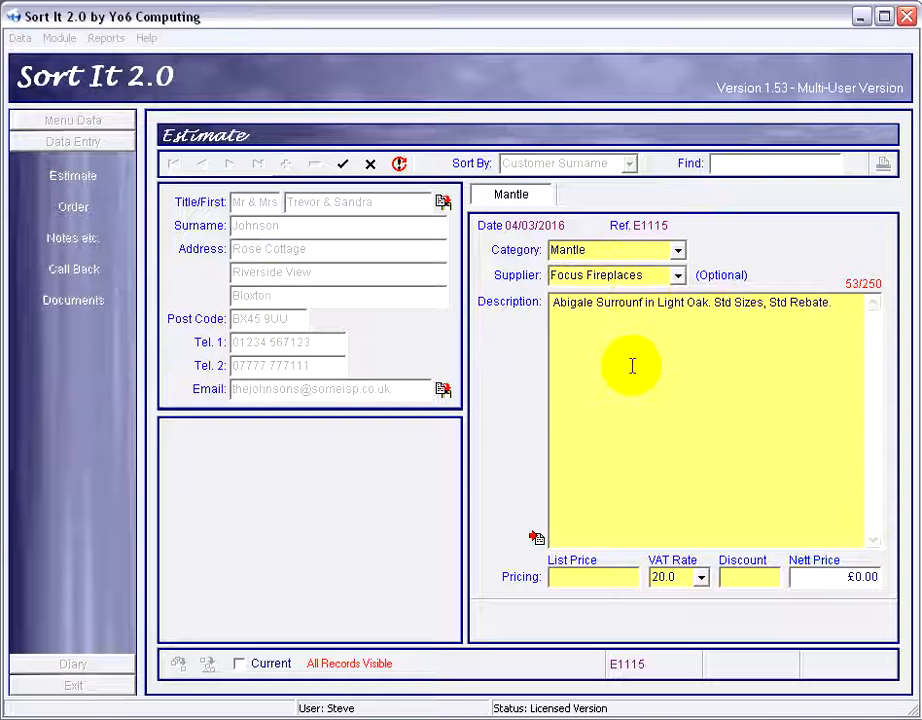
key("BackSpace")
type("d")
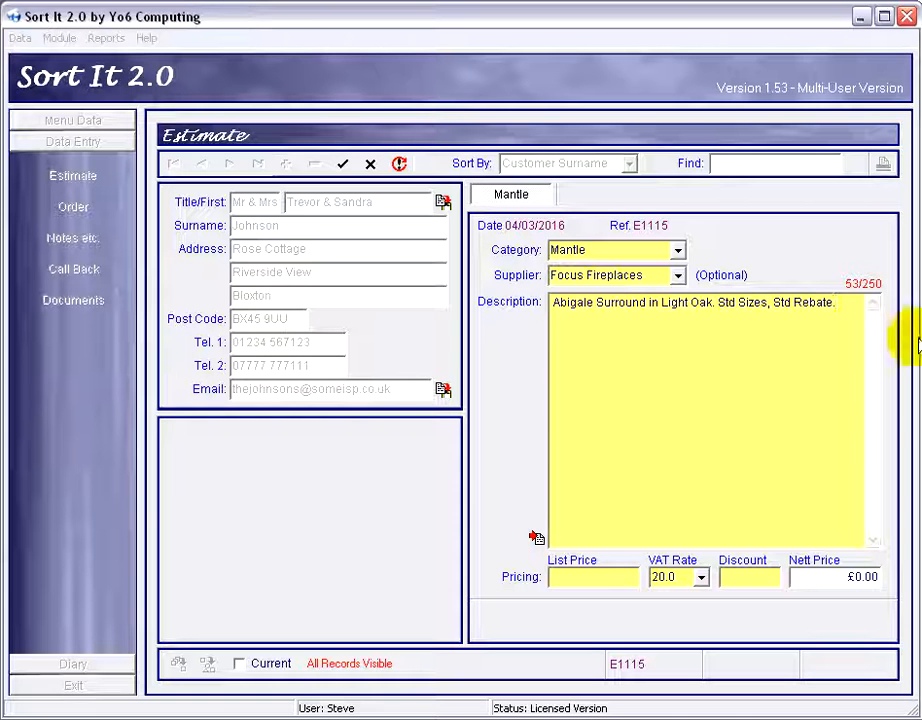
Select and review the description text.
left_click_drag(838, 302, 531, 302)
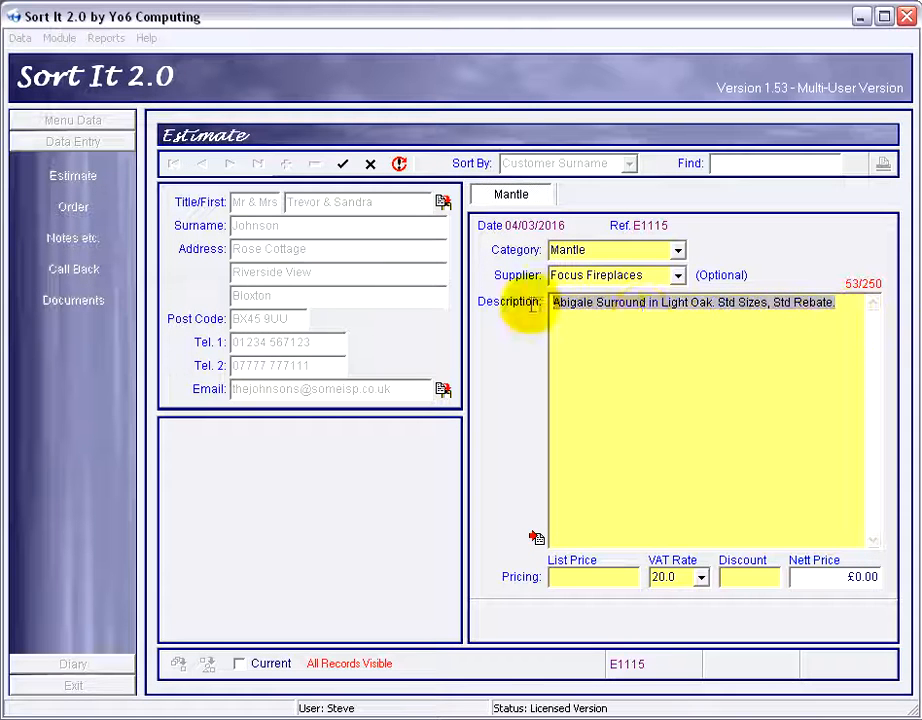
left_click(641, 305)
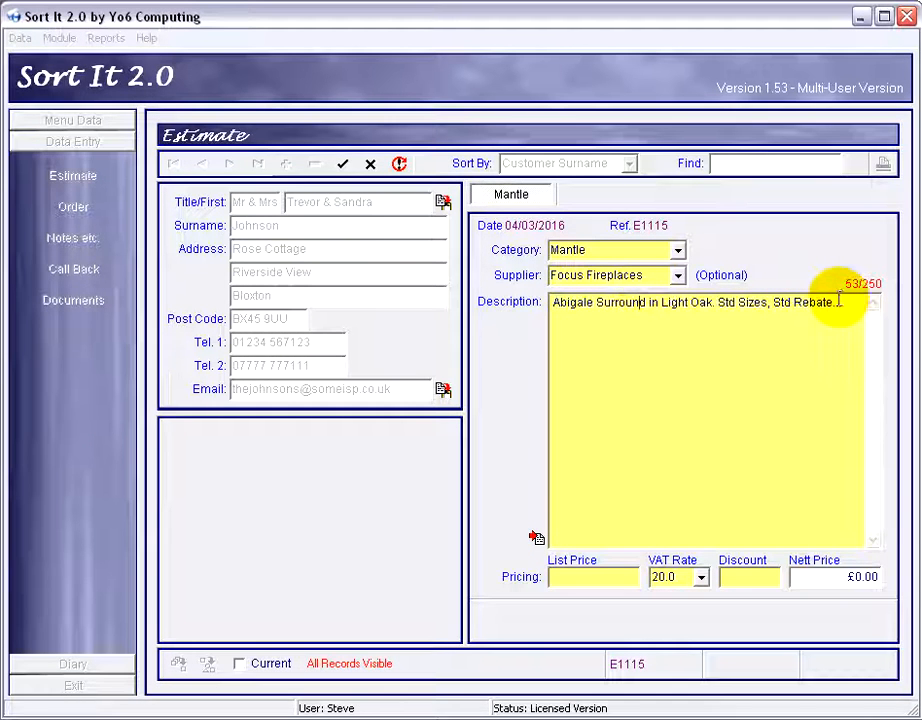
left_click_drag(838, 302, 552, 303)
left_click(601, 331)
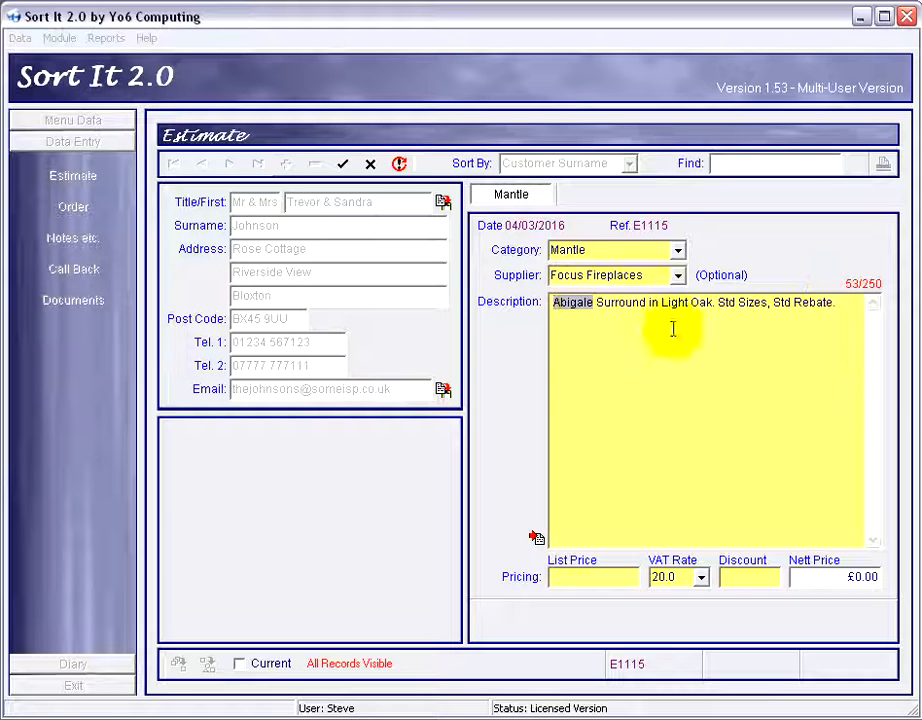
left_click(598, 324)
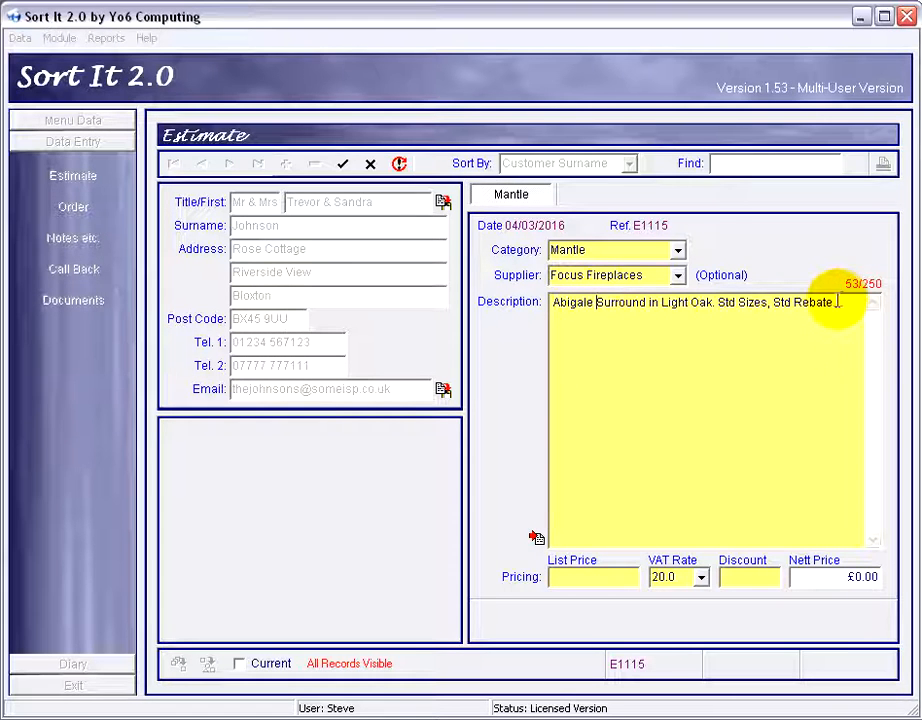
left_click(836, 302)
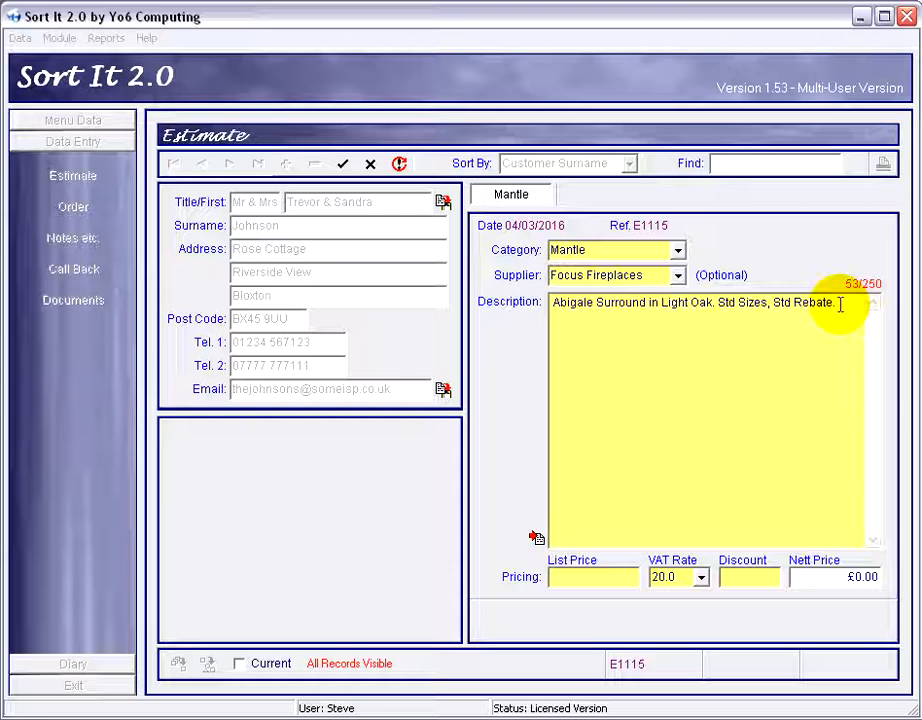
left_click_drag(839, 303, 540, 311)
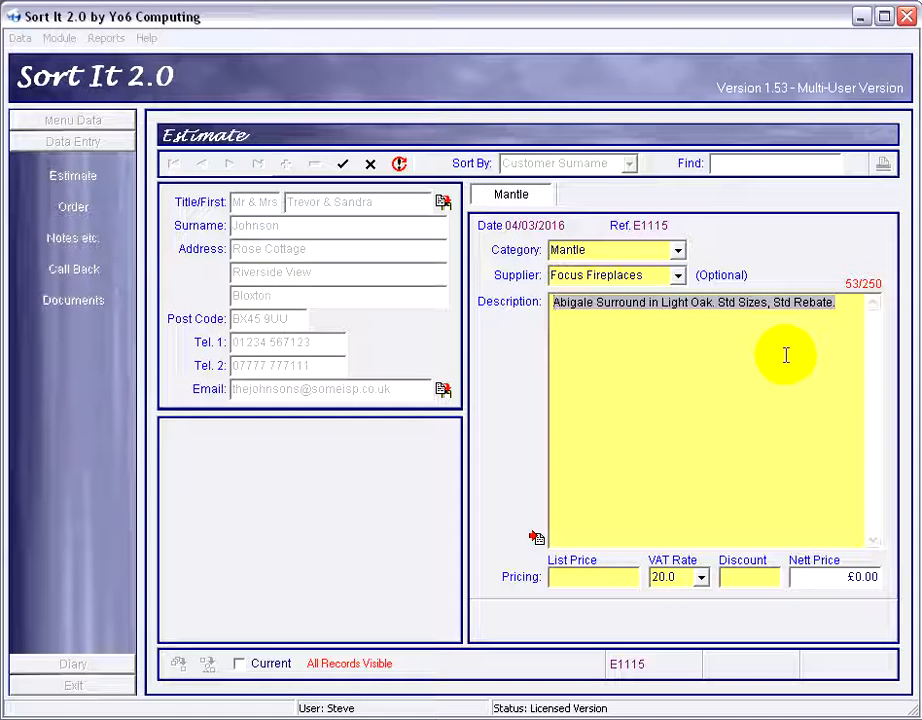
left_click(731, 342)
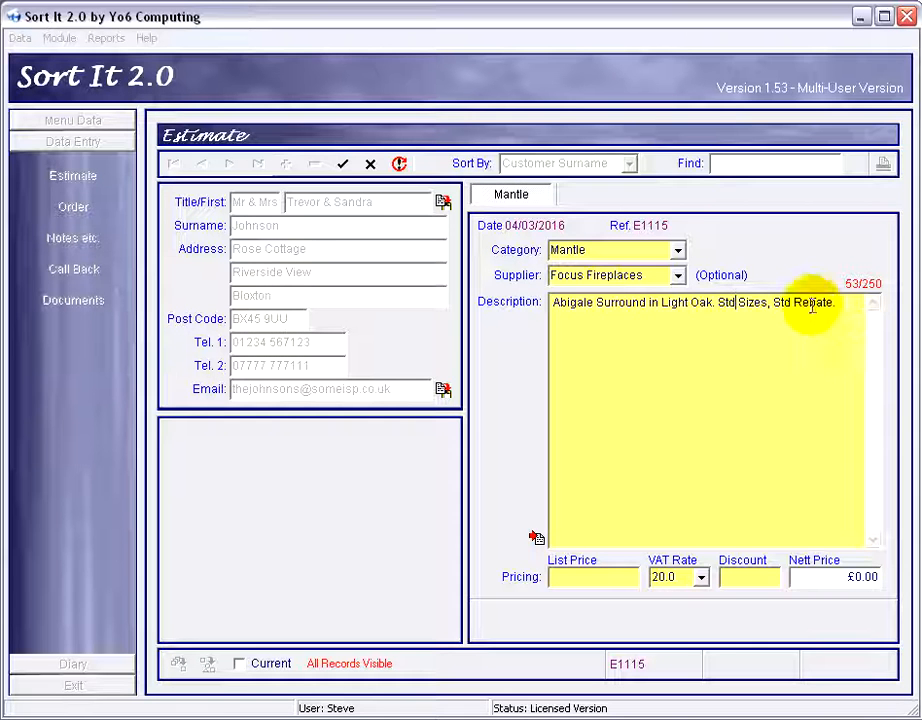
left_click_drag(847, 306, 553, 302)
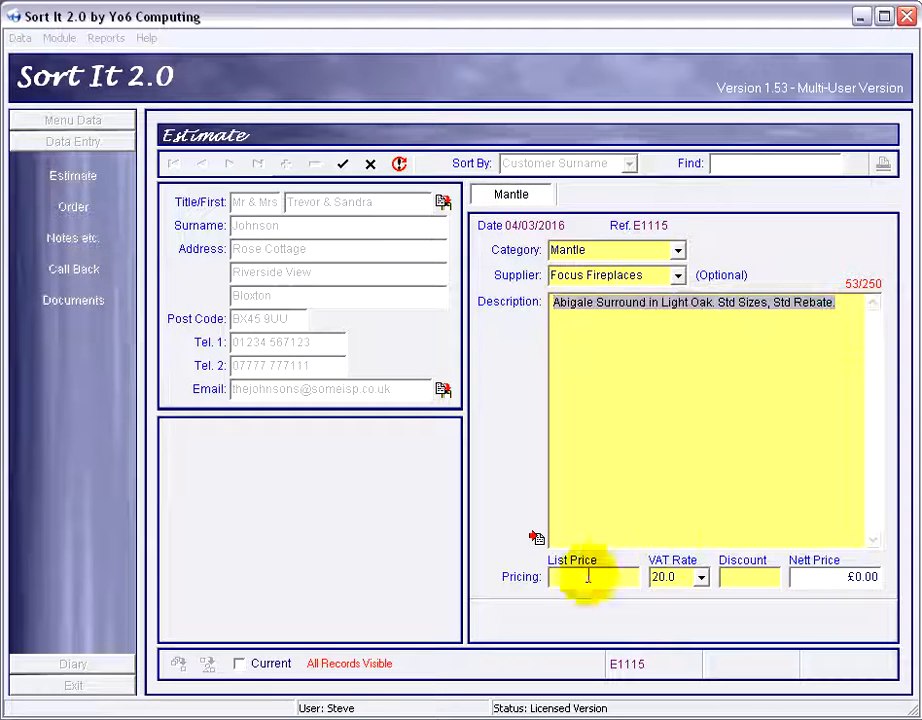
Set the item's list price to 250.
left_click(633, 568)
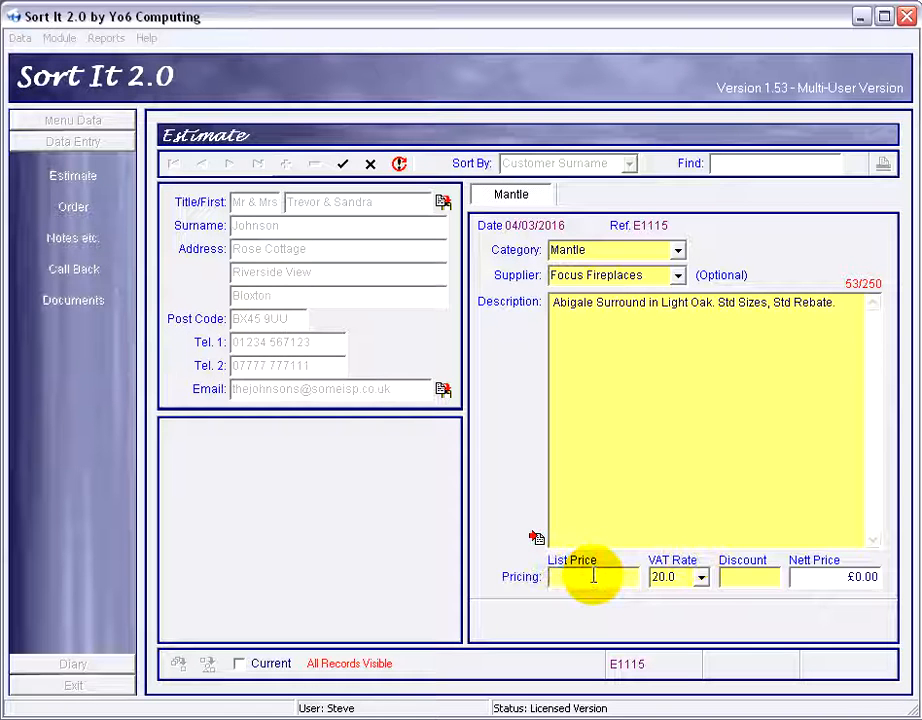
left_click(664, 578)
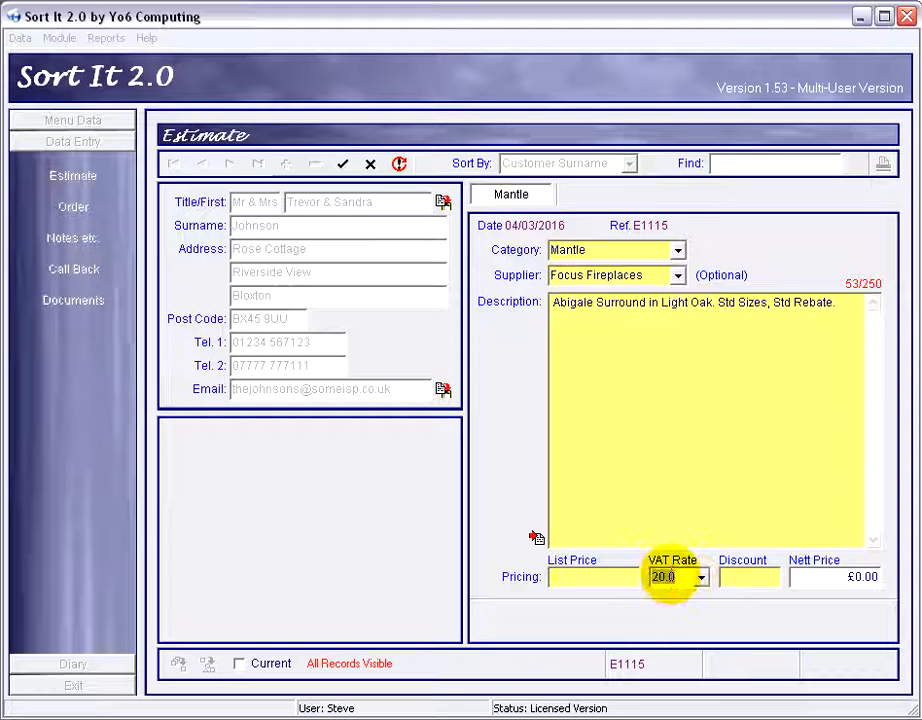
left_click(670, 578)
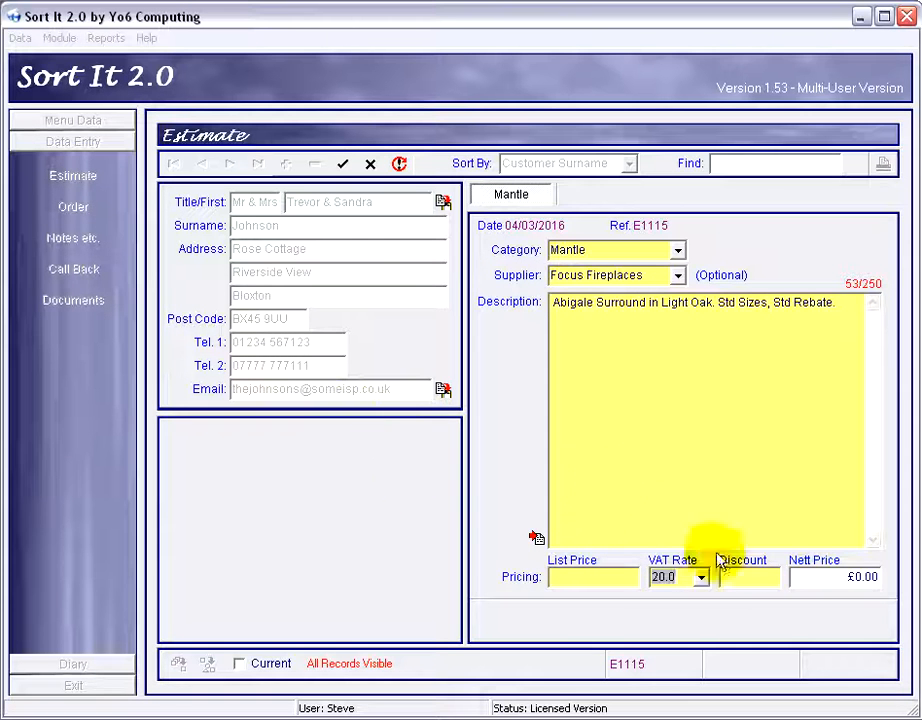
left_click(753, 578)
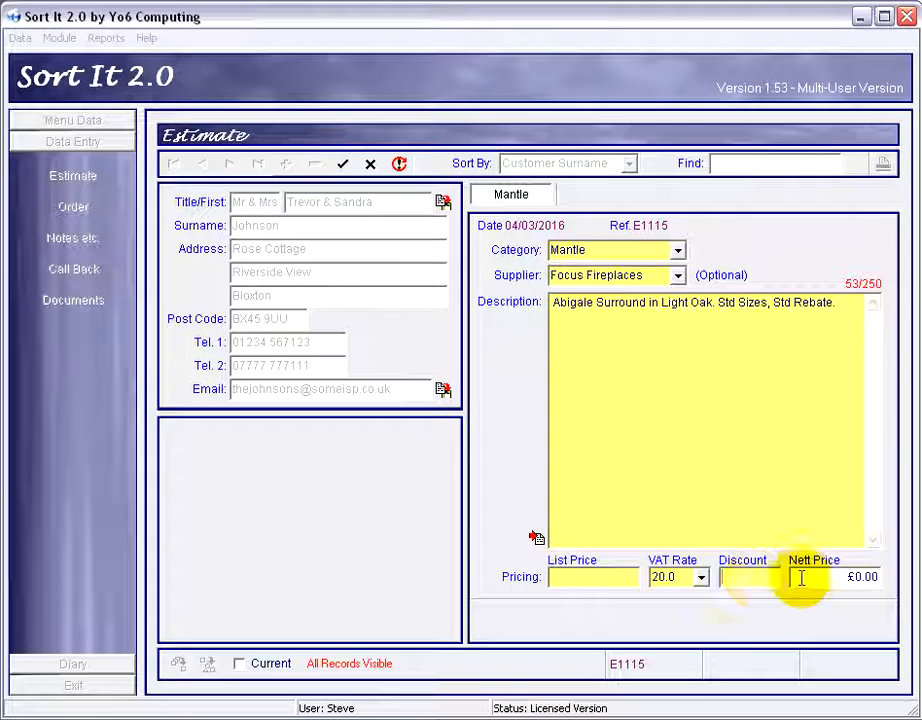
left_click(748, 578)
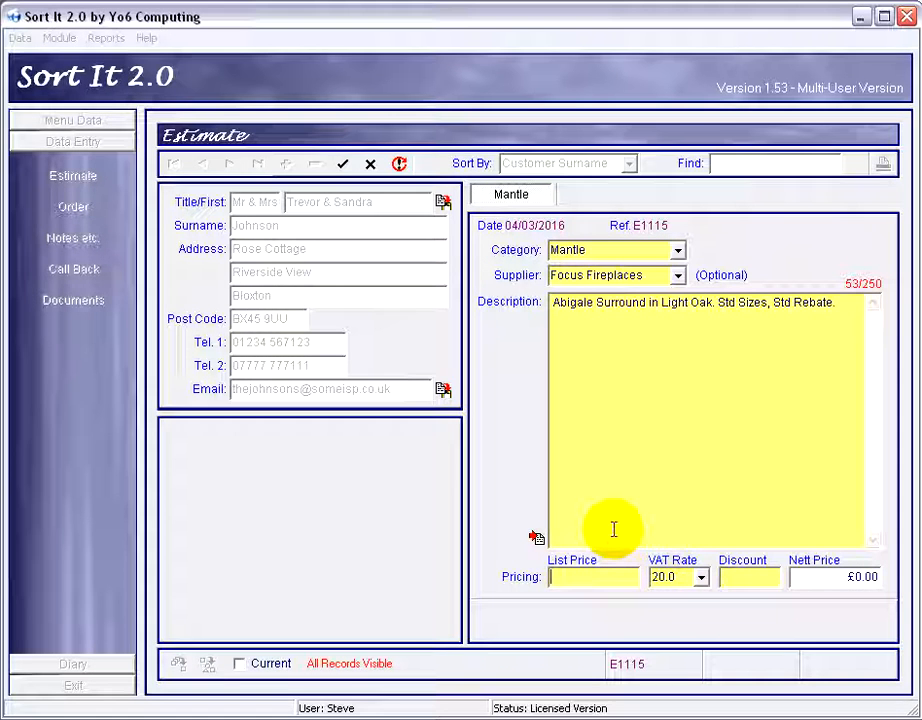
type("250")
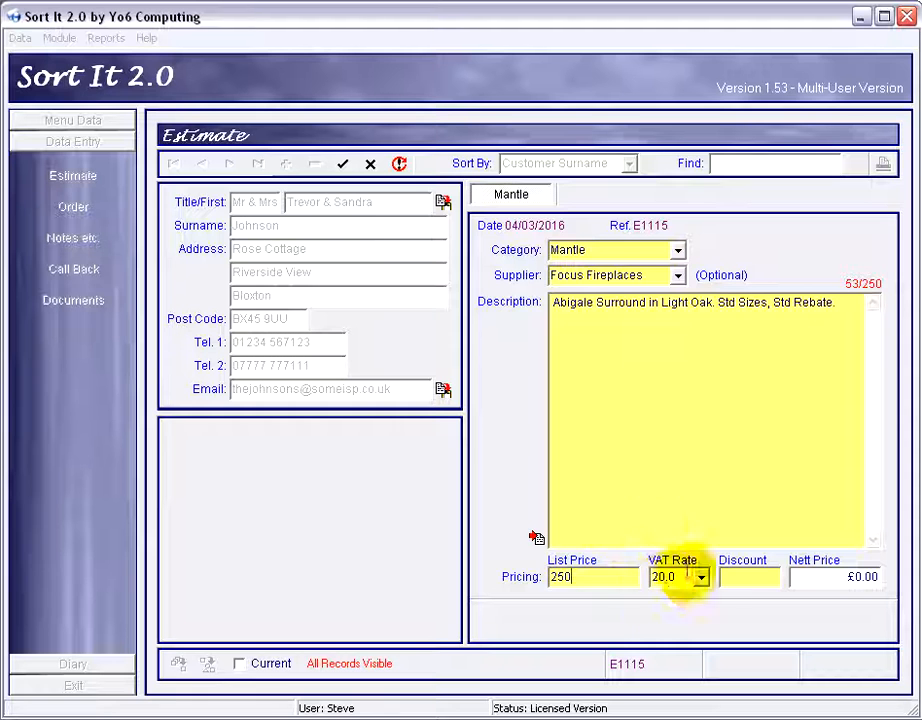
Set the VAT rate to 0.
left_click(660, 580)
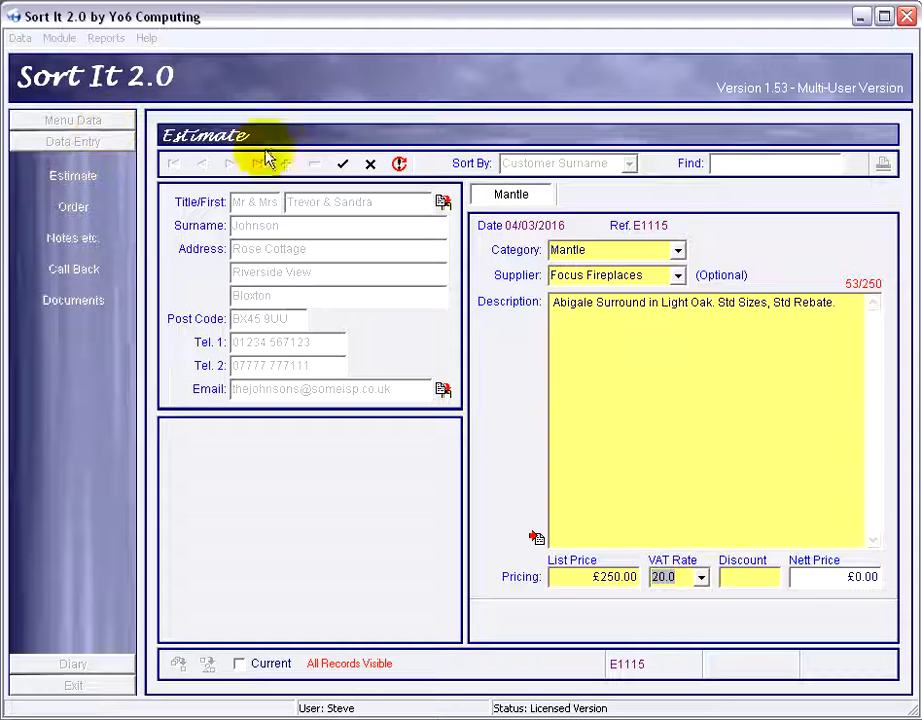
left_click(701, 579)
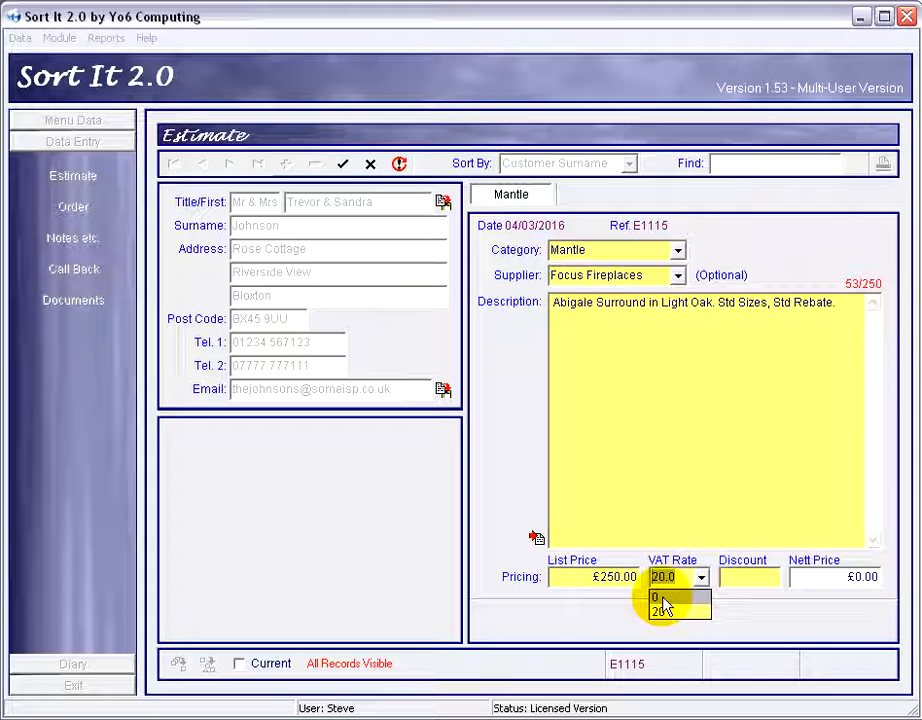
left_click(663, 598)
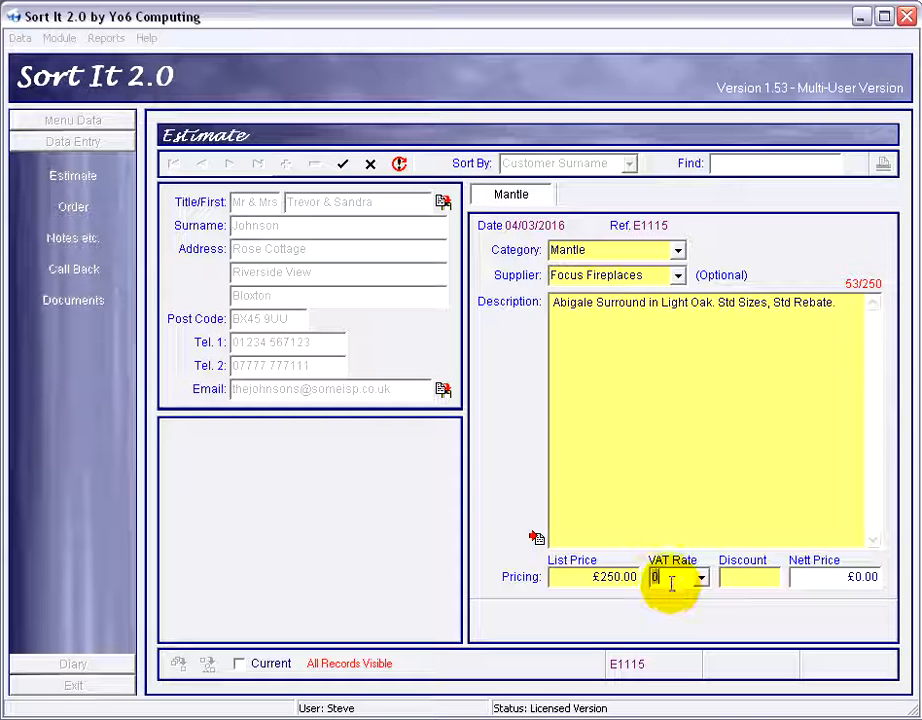
Set the VAT rate to 20 and save the Mantle item, choosing to add another item.
left_click(580, 582)
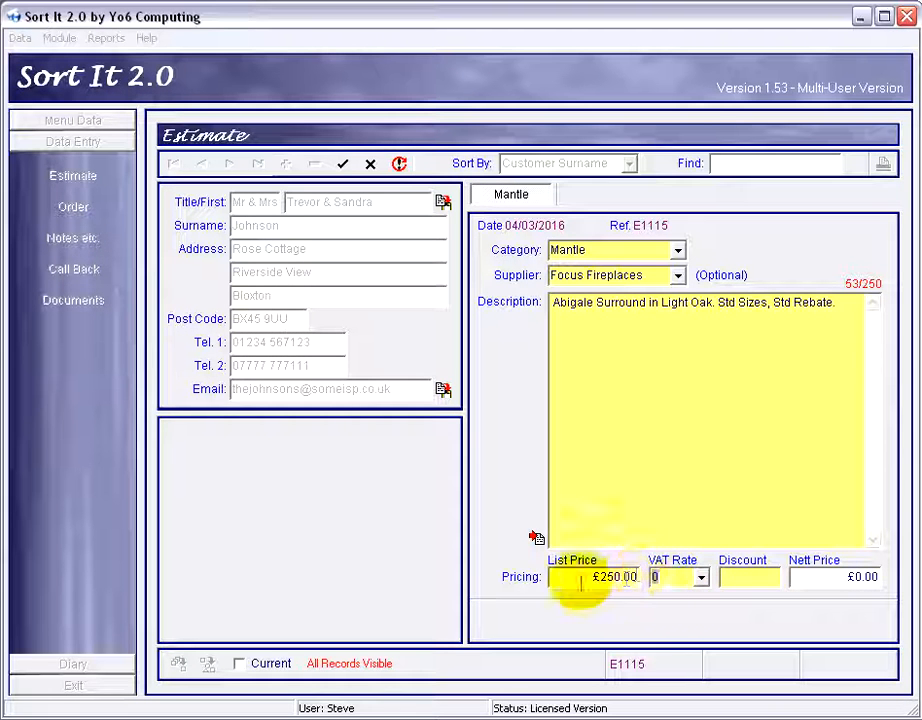
left_click_drag(628, 580, 553, 578)
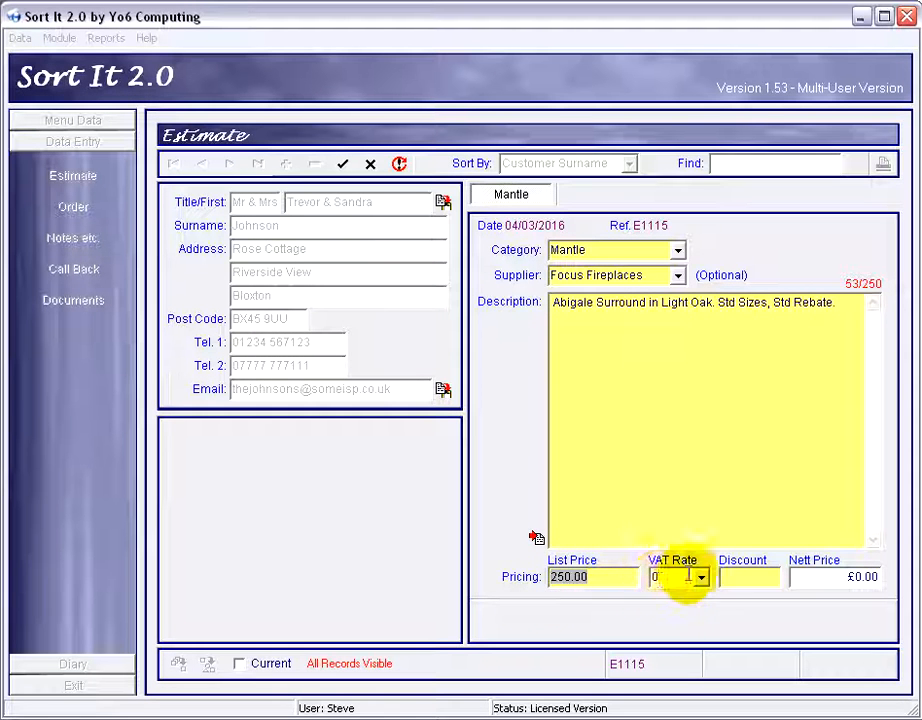
left_click(650, 578)
left_click(705, 583)
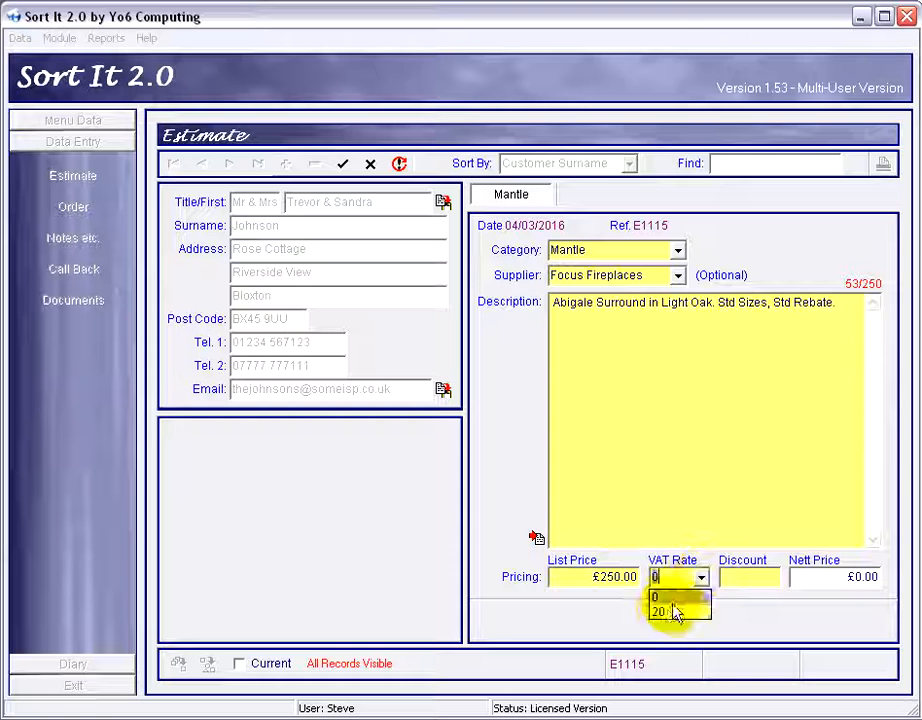
left_click(665, 610)
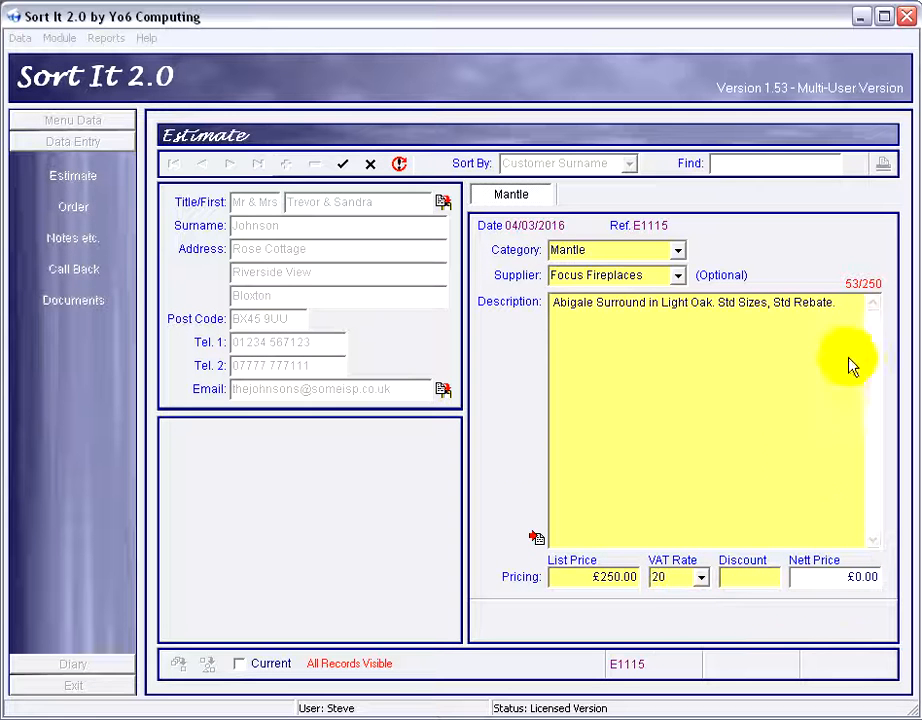
left_click(343, 165)
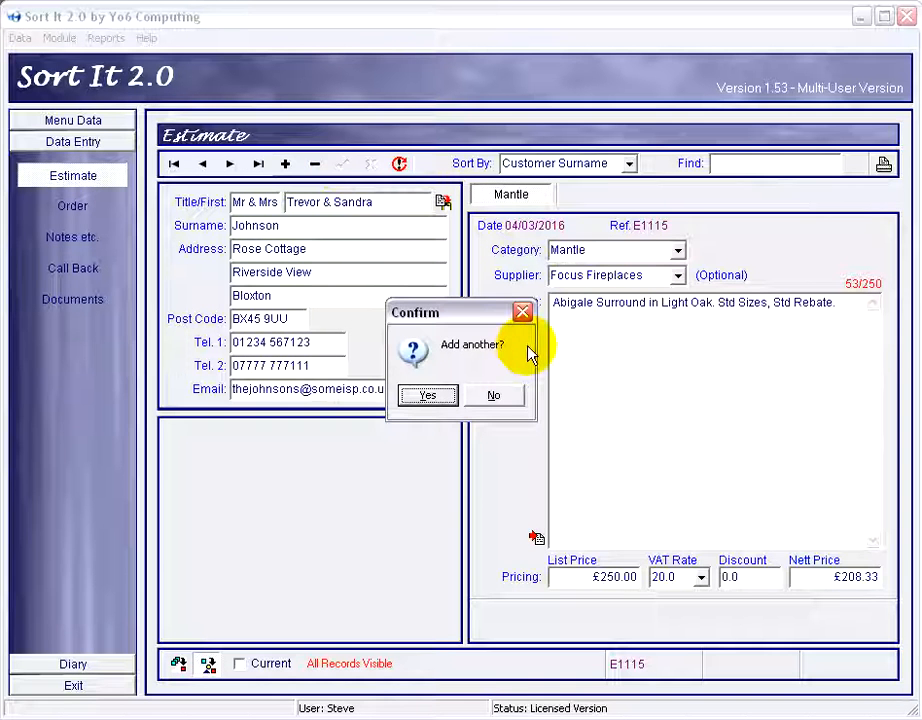
left_click(428, 396)
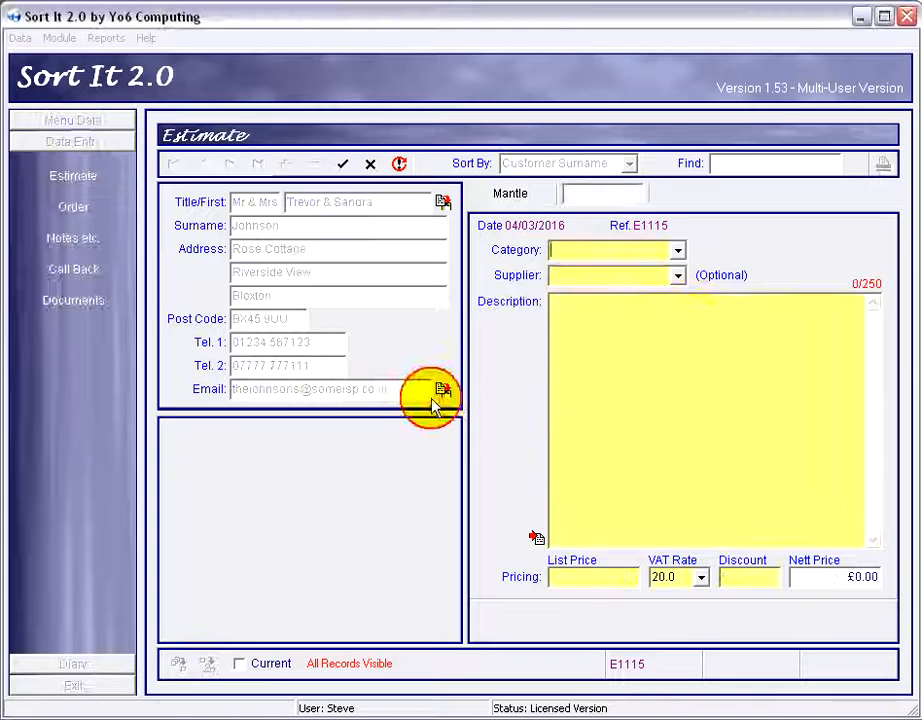
Set the new item's category to Marble.
left_click(678, 254)
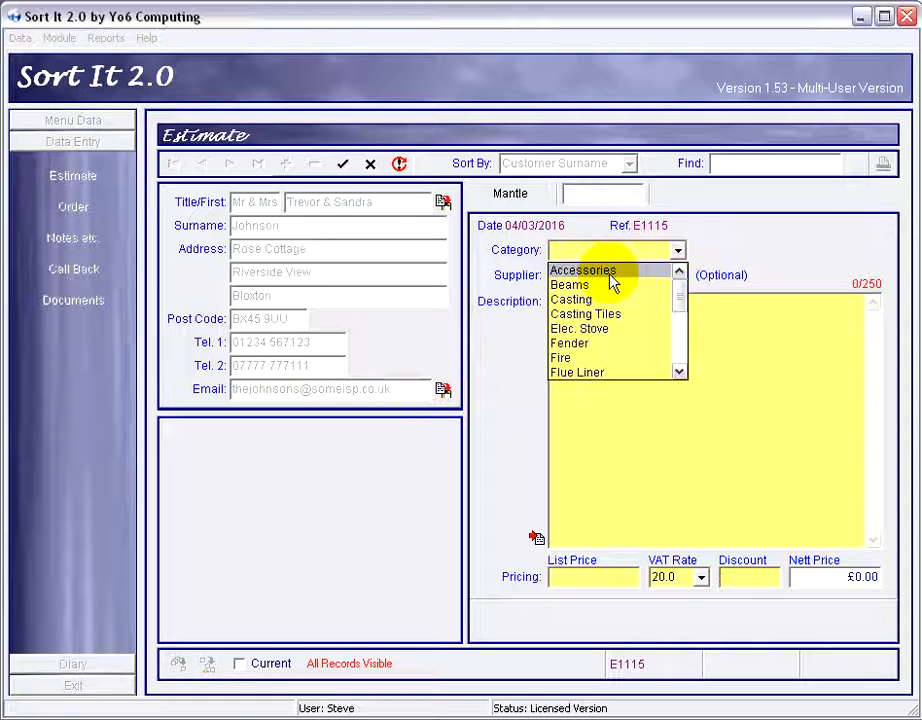
type("mantle")
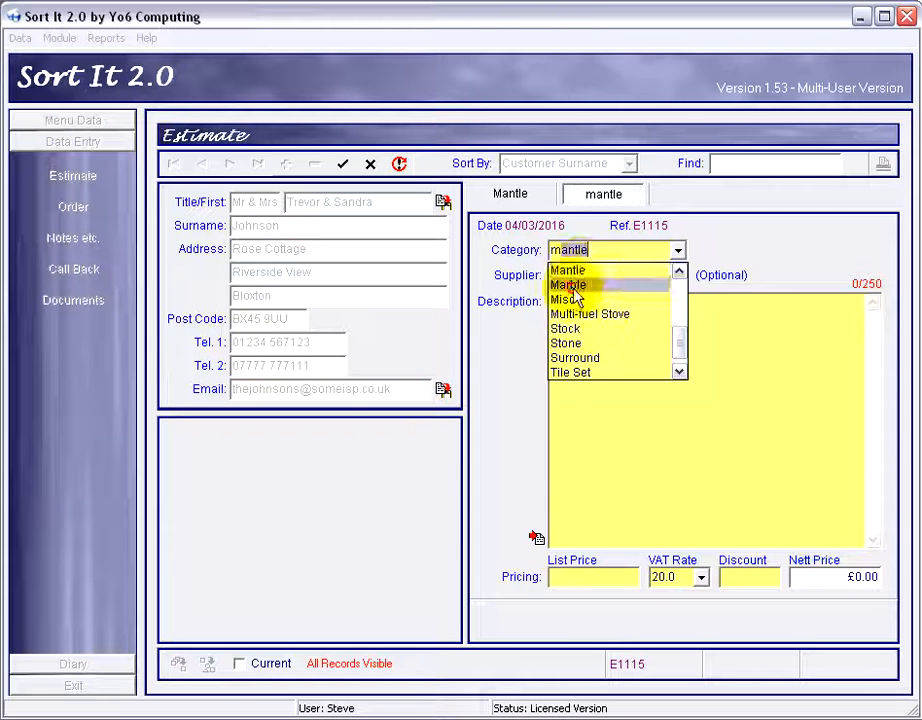
left_click(572, 287)
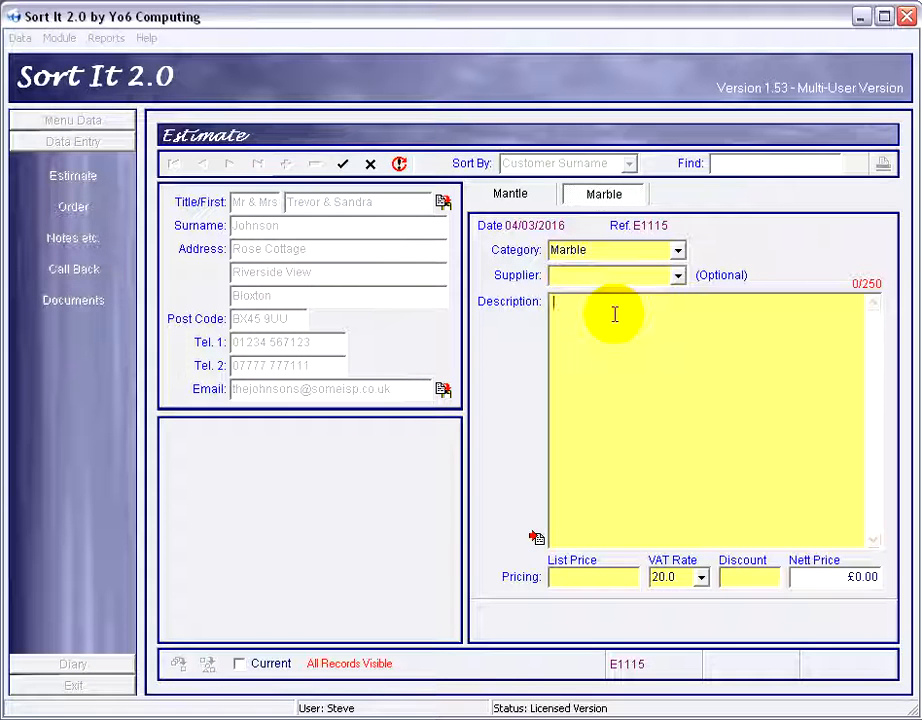
Enter the description "Natural Black Granite" for the Marble item.
left_click(614, 314)
type("Naturak")
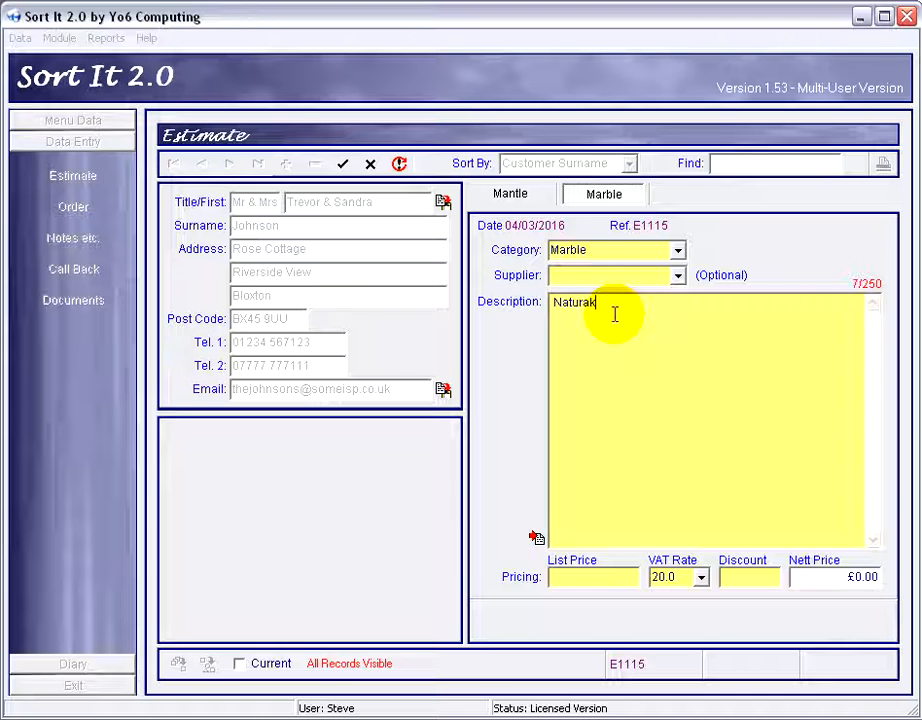
key("BackSpace")
type("l Black Gran")
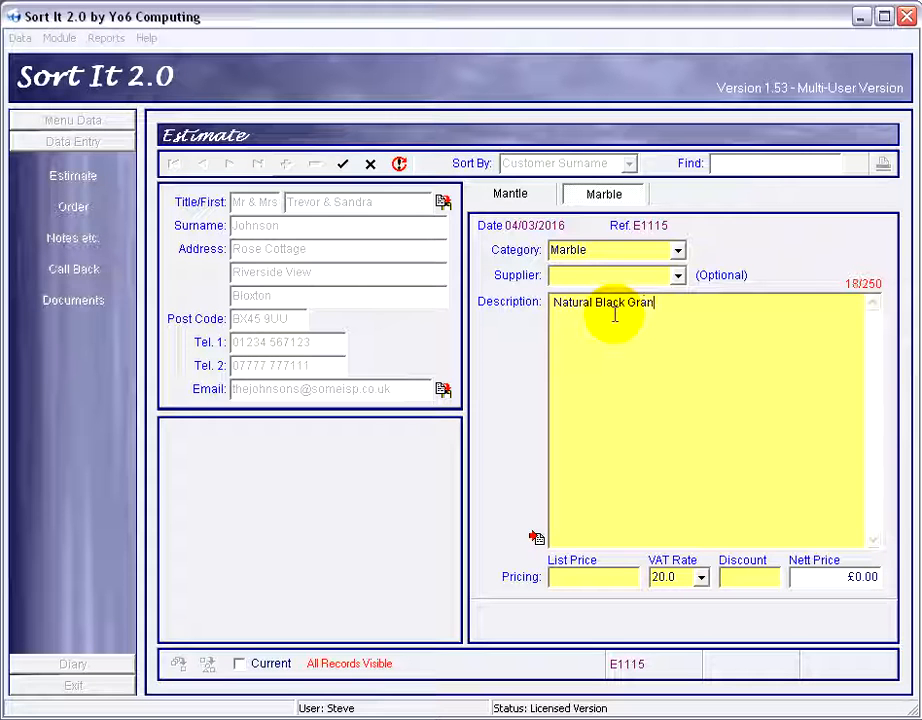
type("ite")
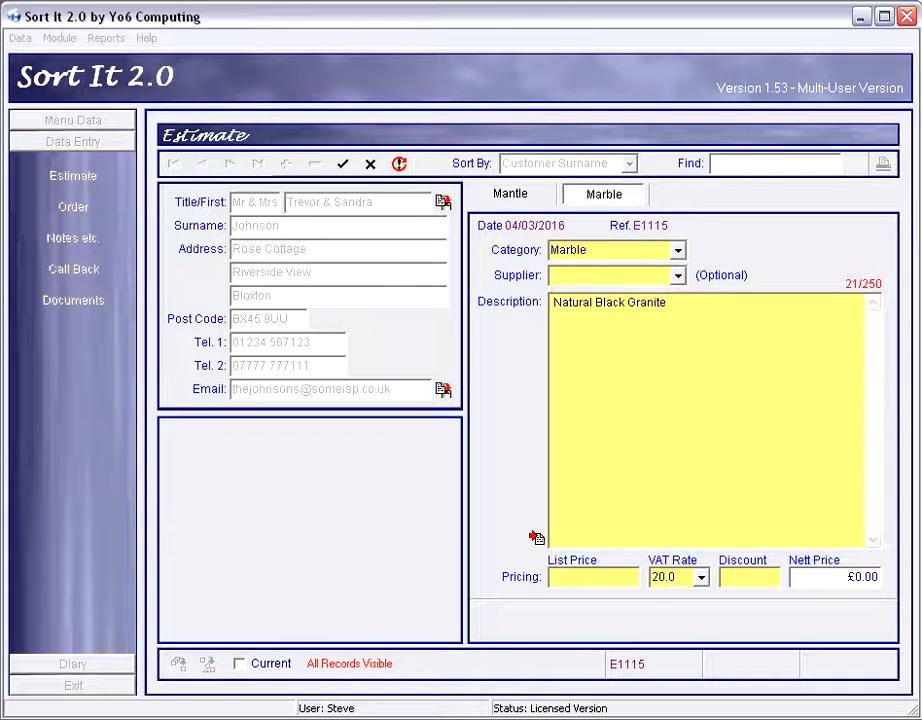
left_click(272, 628)
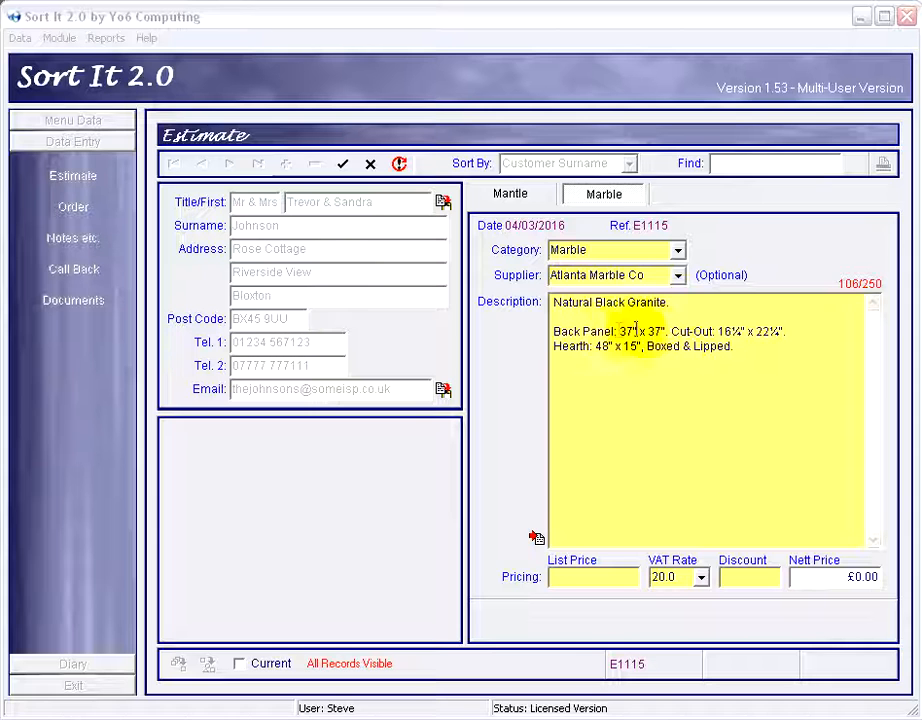
Select and examine the back panel and cut-out dimensions in the description text.
left_click(771, 330)
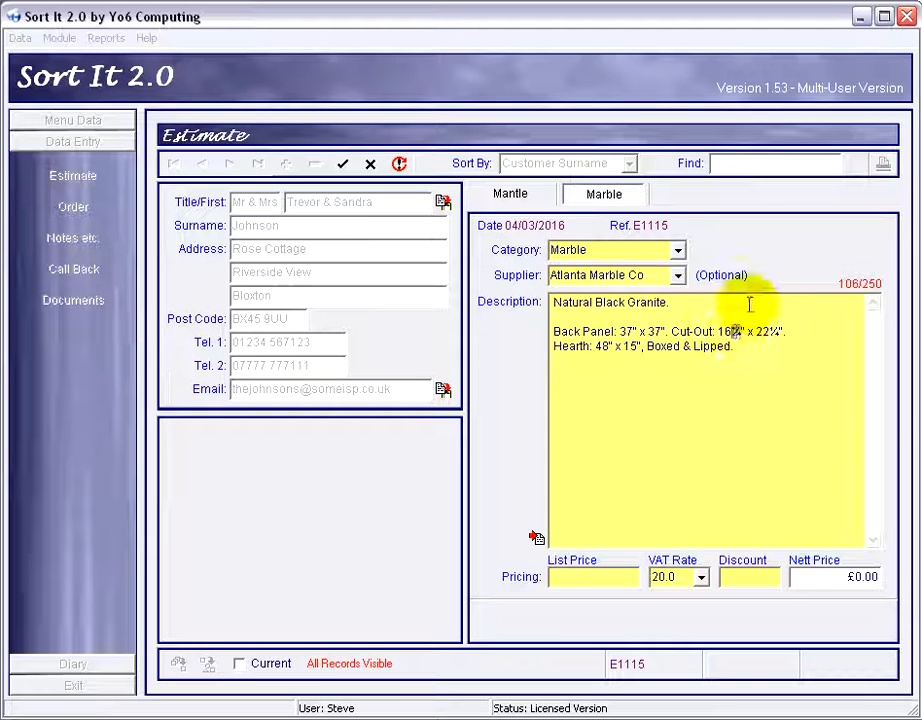
left_click_drag(742, 331, 734, 332)
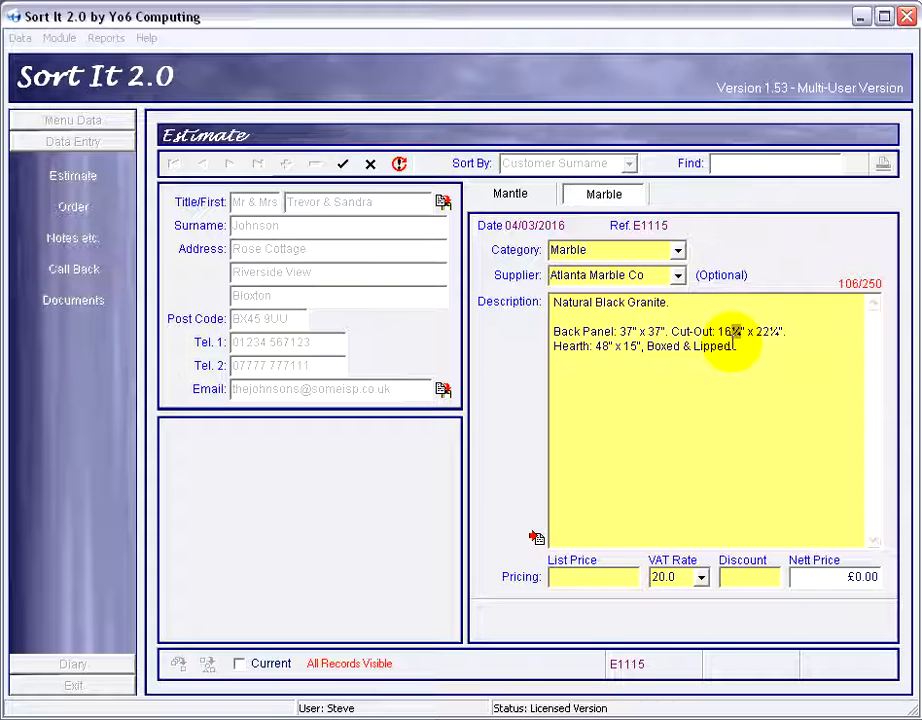
left_click(740, 333)
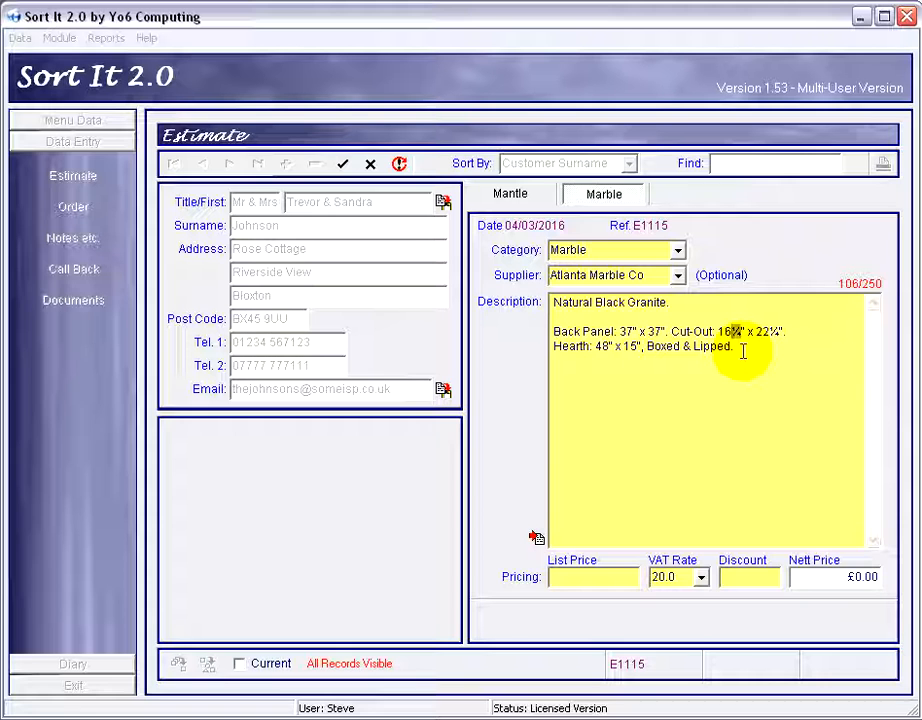
left_click(743, 351)
key("BackSpace")
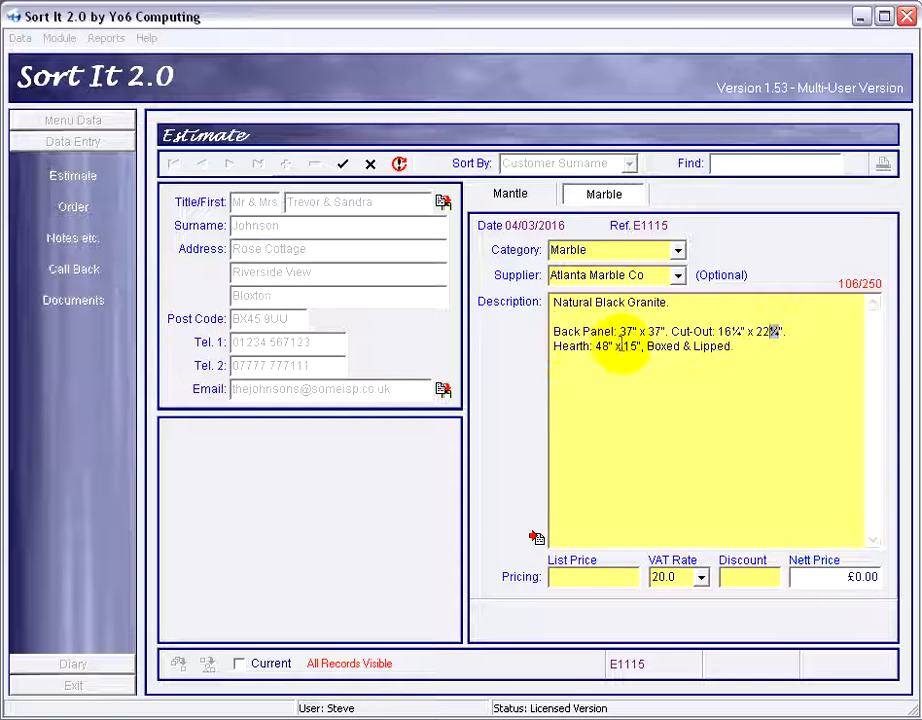
type("8")
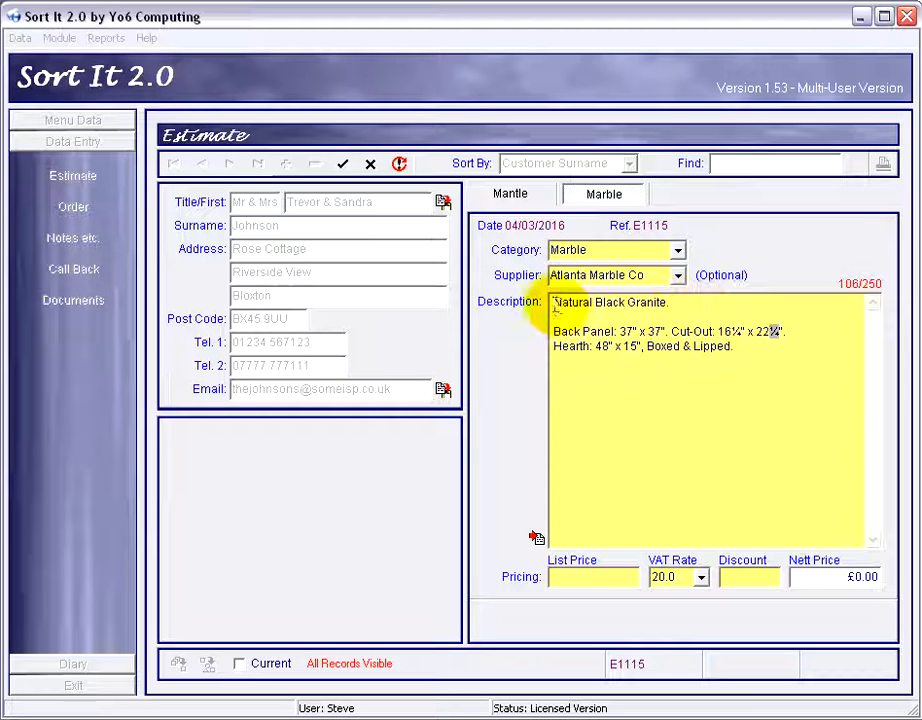
left_click_drag(553, 302, 735, 347)
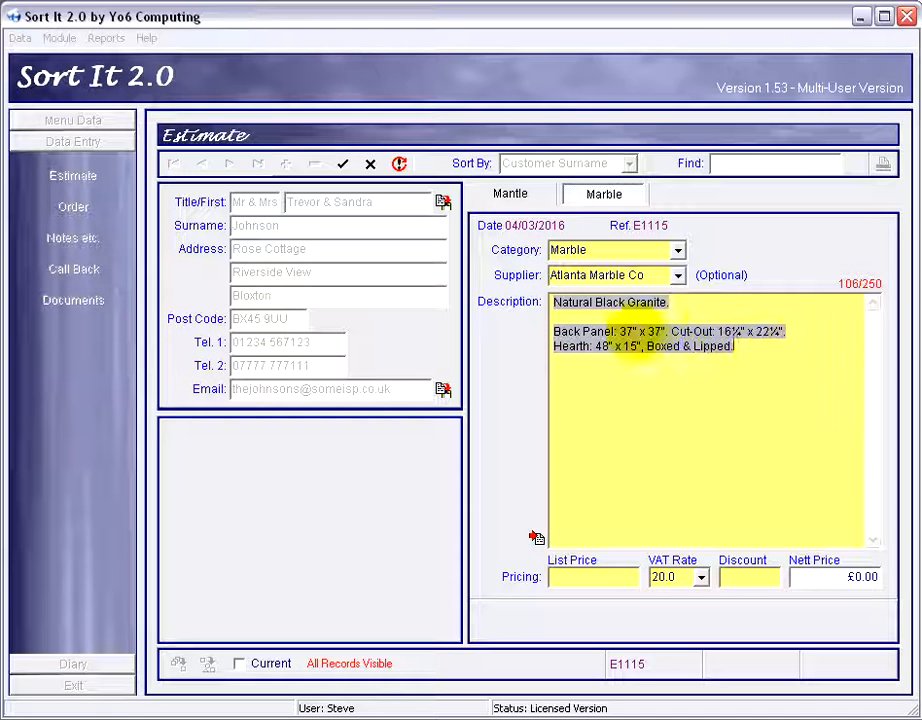
left_click(578, 316)
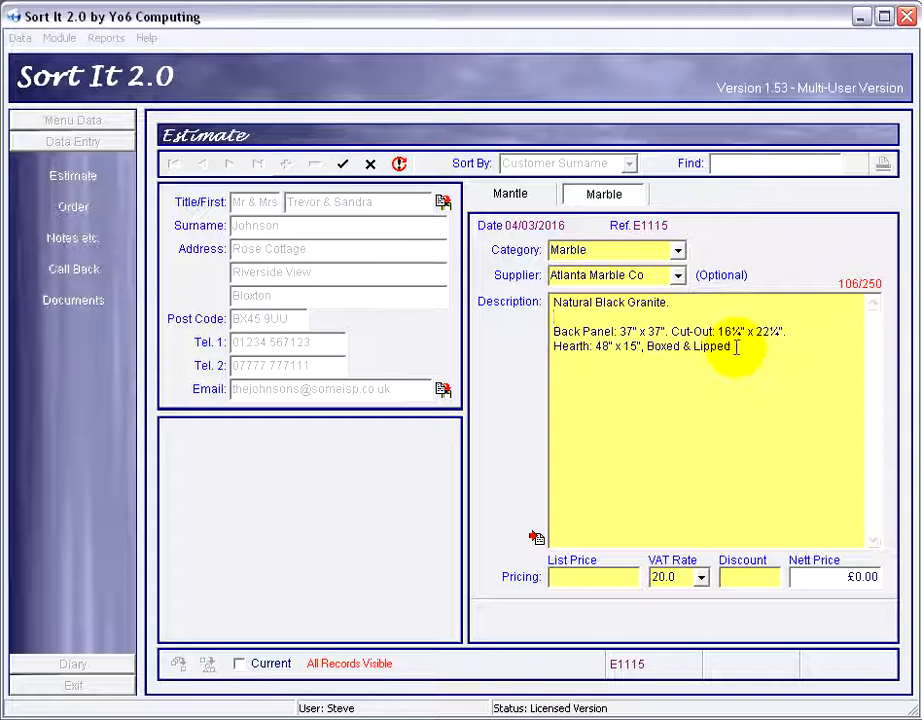
Set the list price to 350 and save the Marble item, choosing to add another item.
left_click(588, 576)
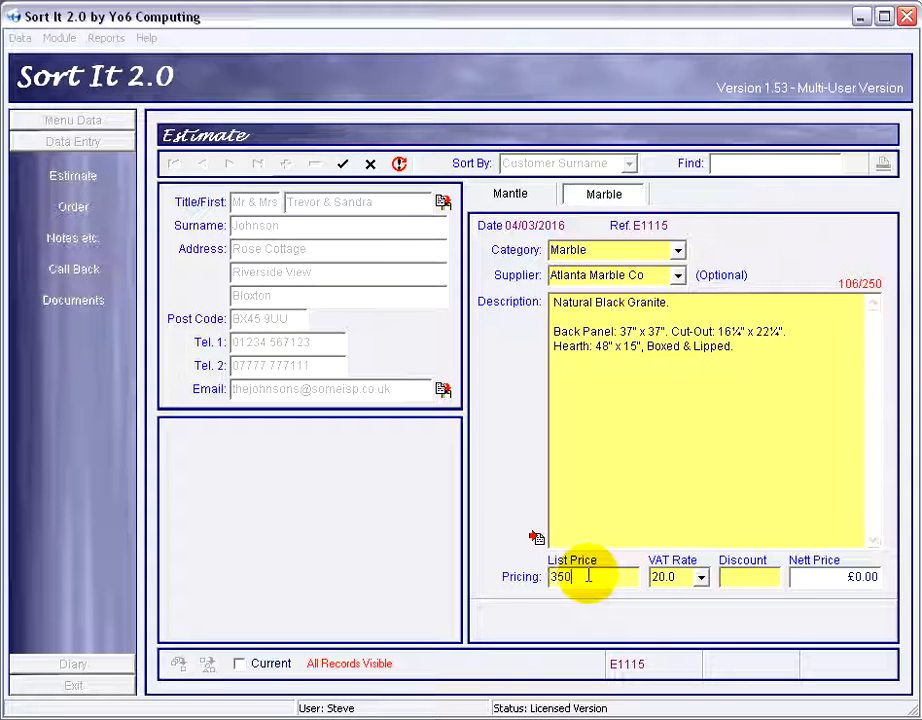
left_click(775, 580)
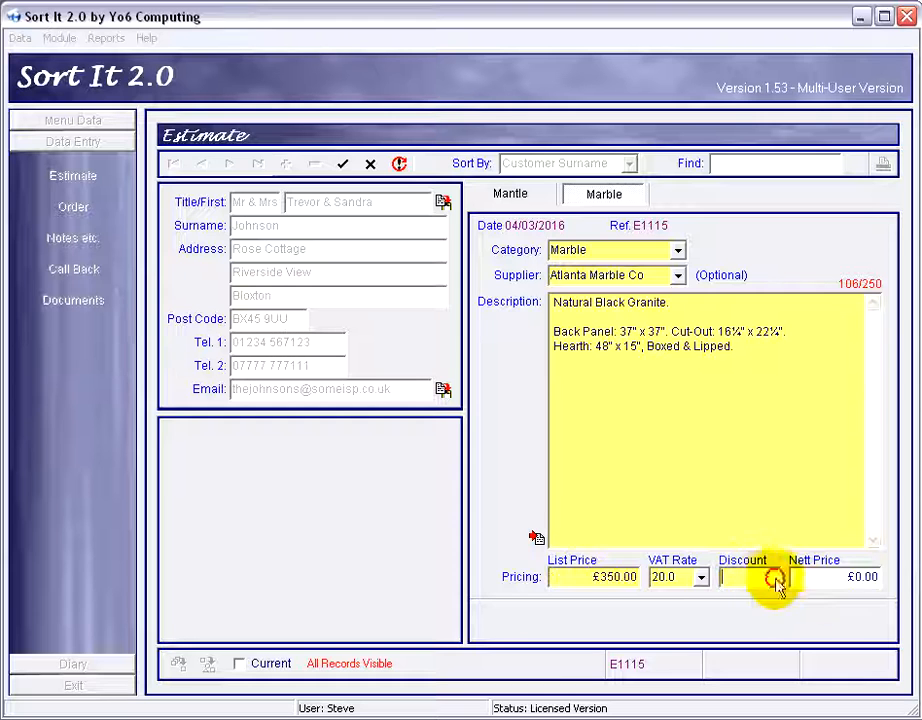
left_click(344, 166)
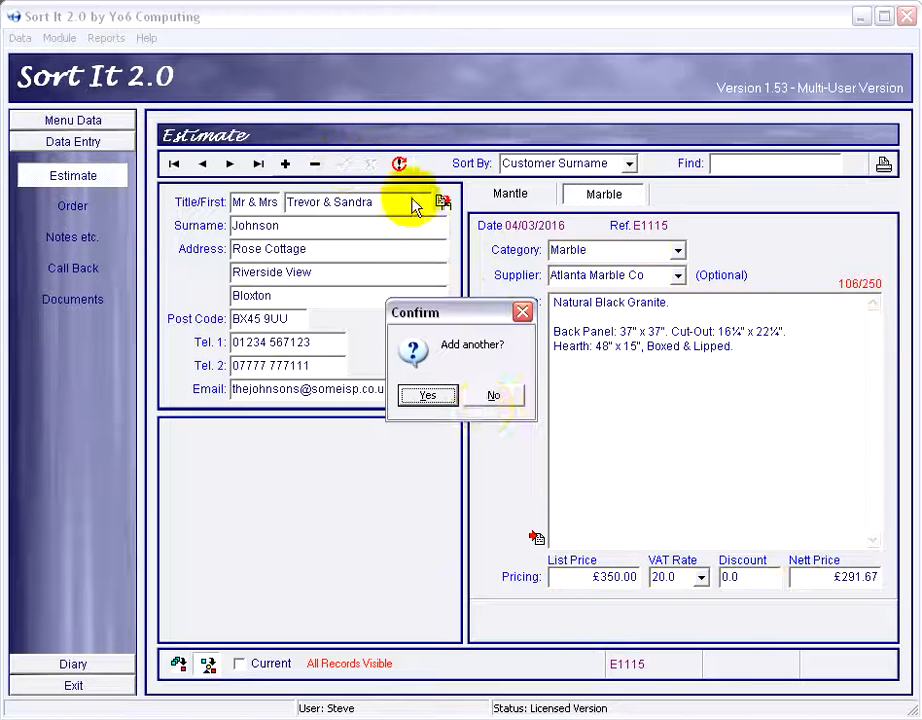
left_click(428, 396)
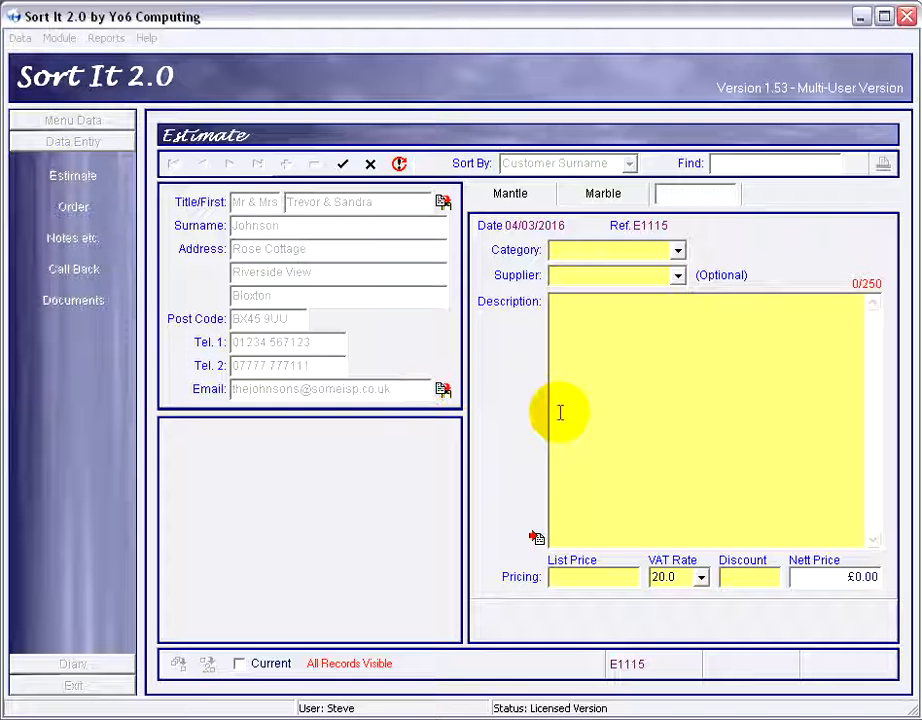
Set the next item's category to Gas Fire.
left_click(679, 250)
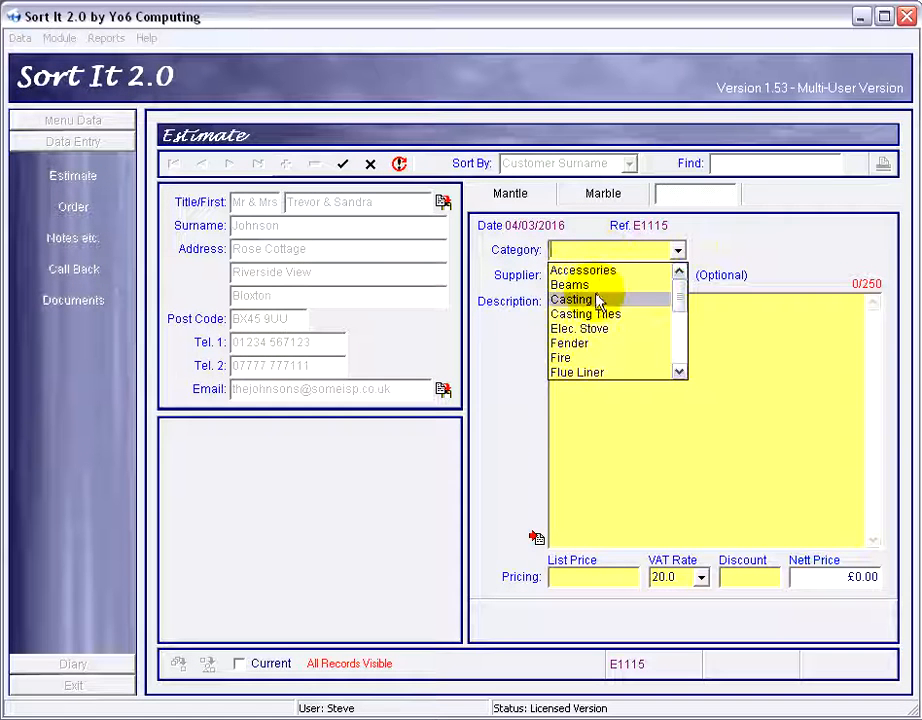
type("gas Fire")
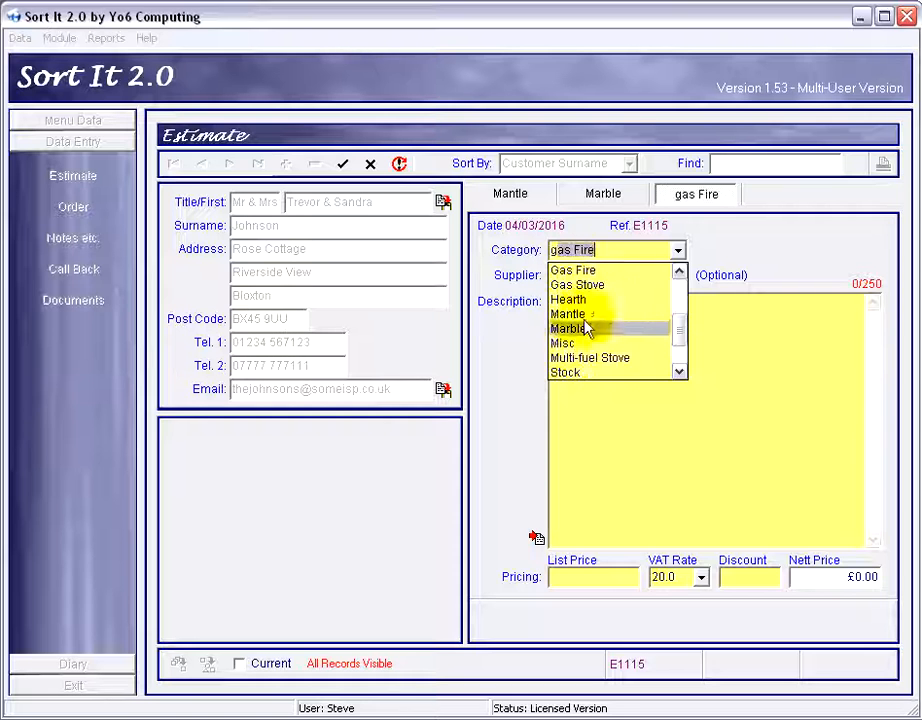
left_click(576, 270)
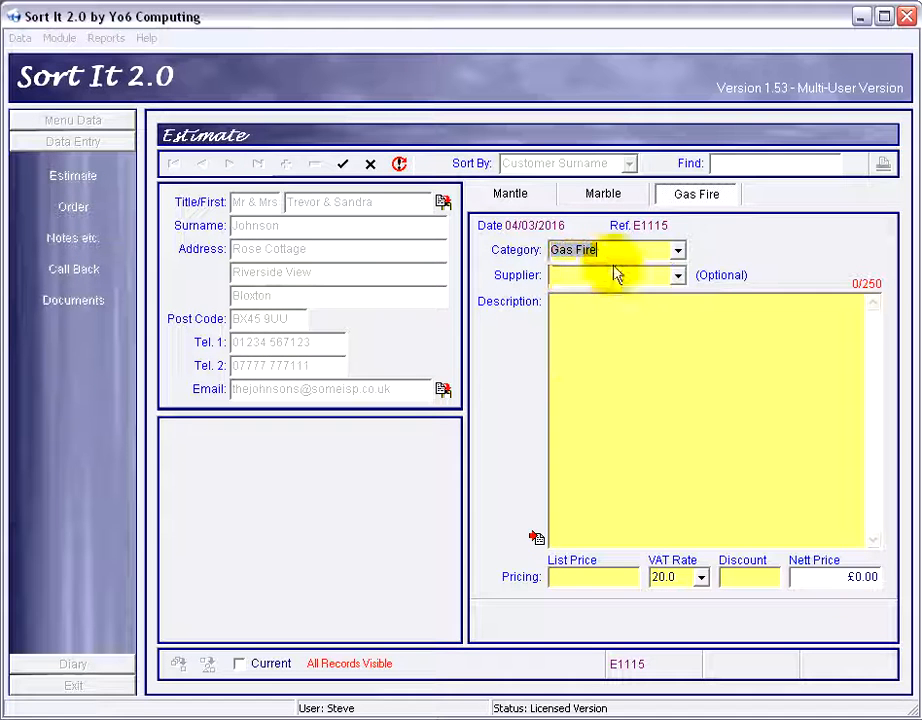
Examine the category options and the selected category text.
left_click(679, 250)
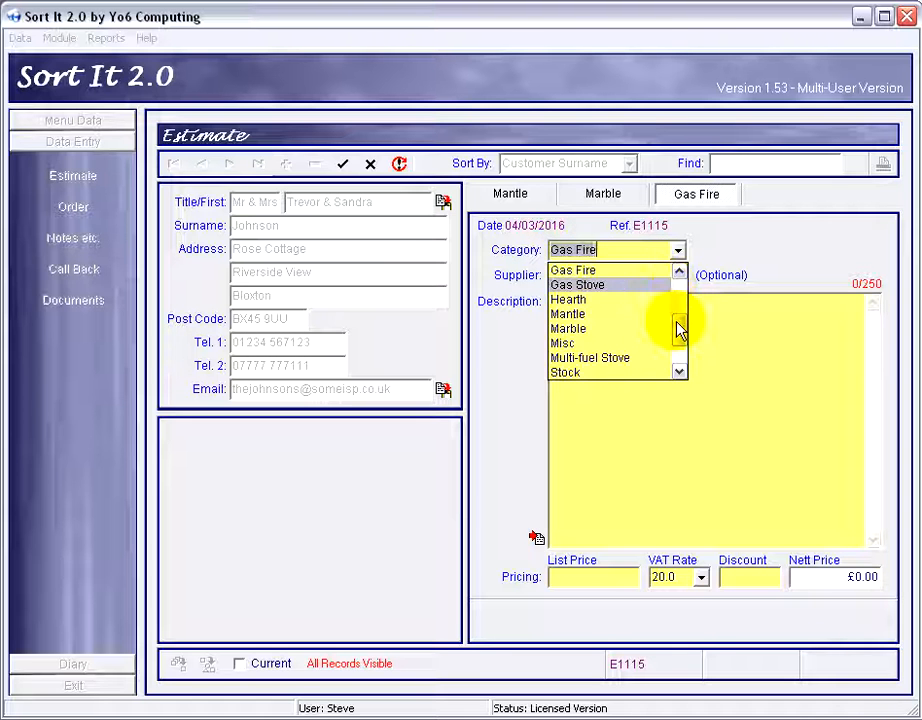
left_click_drag(679, 328, 678, 318)
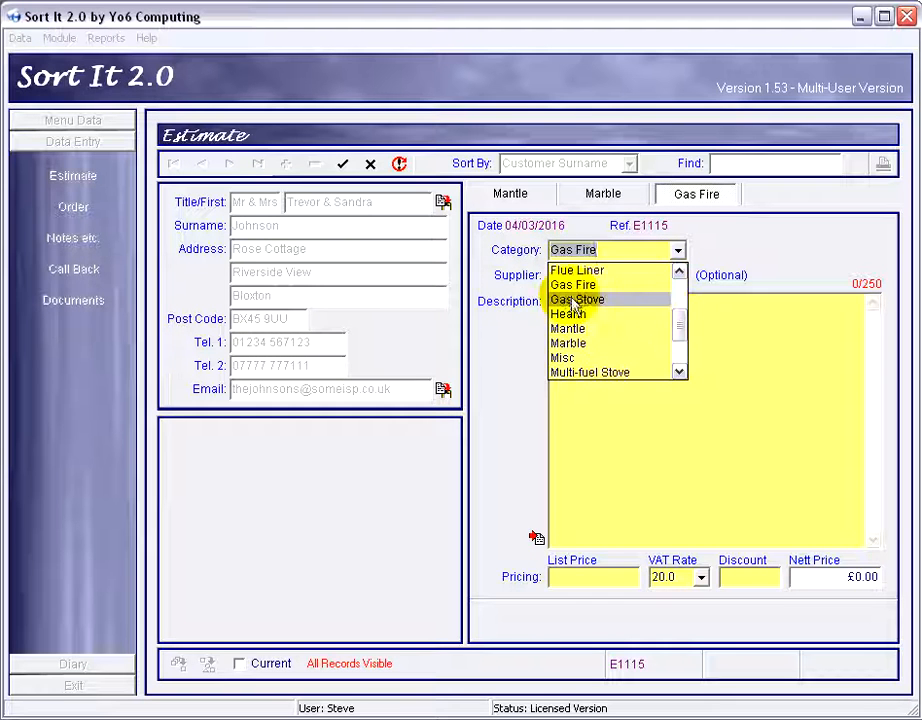
left_click(680, 252)
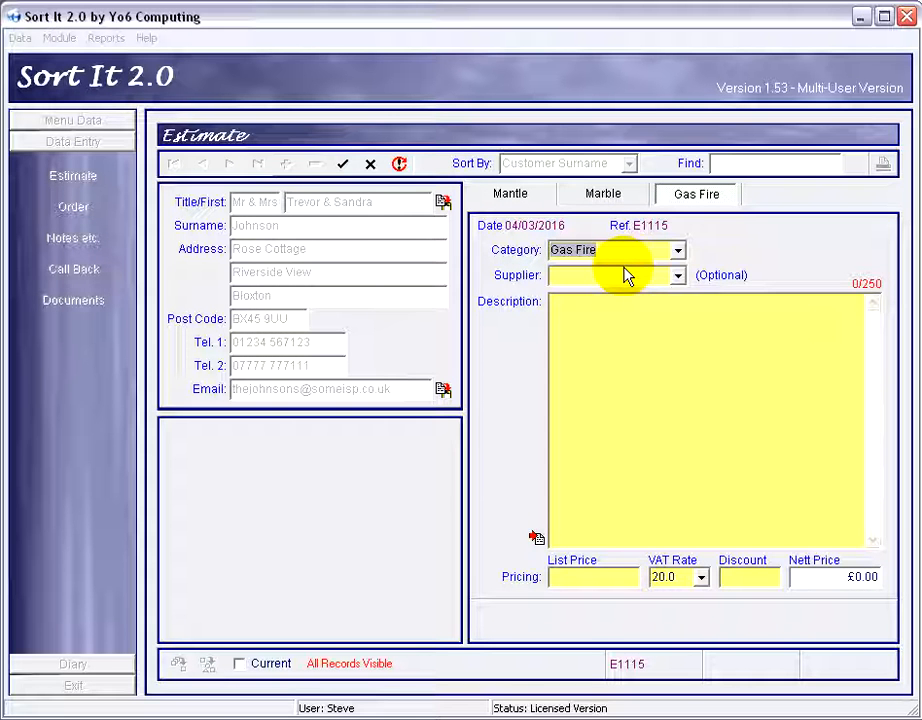
left_click(595, 276)
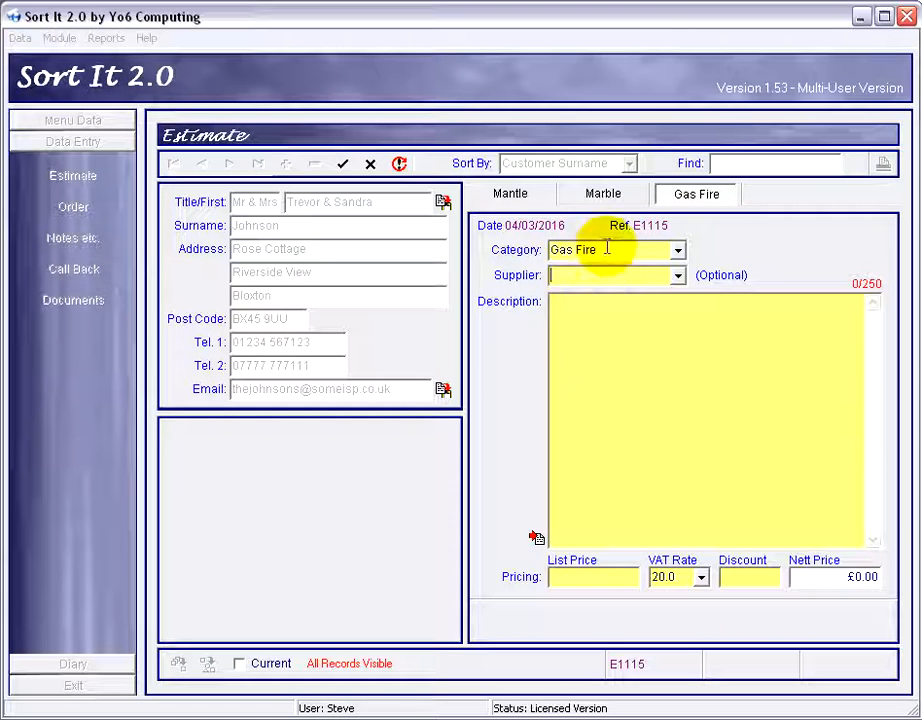
left_click_drag(607, 248, 501, 252)
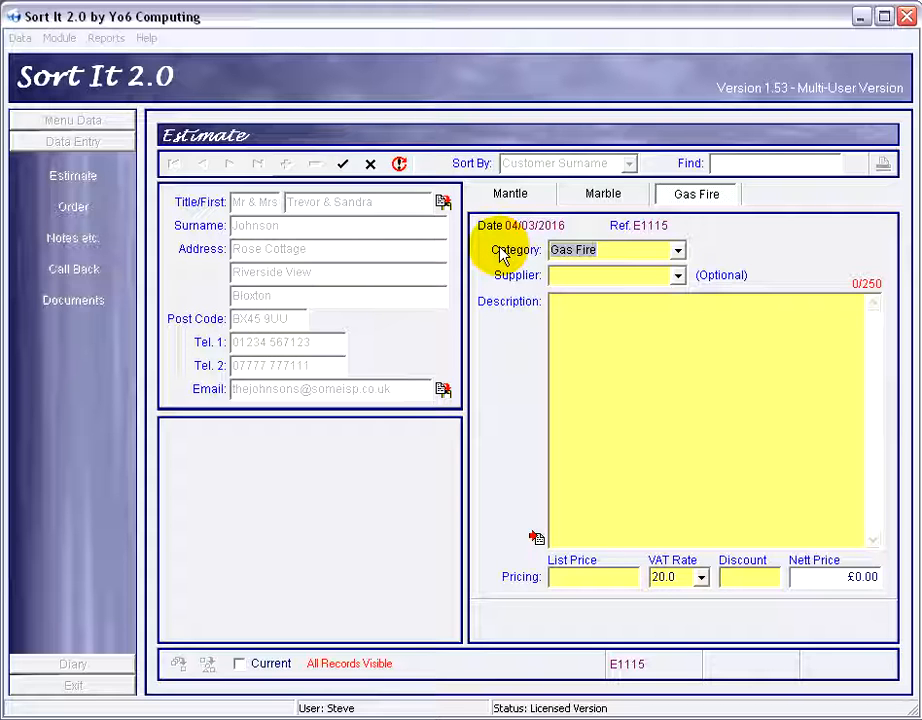
left_click(605, 249)
left_click_drag(605, 249, 545, 254)
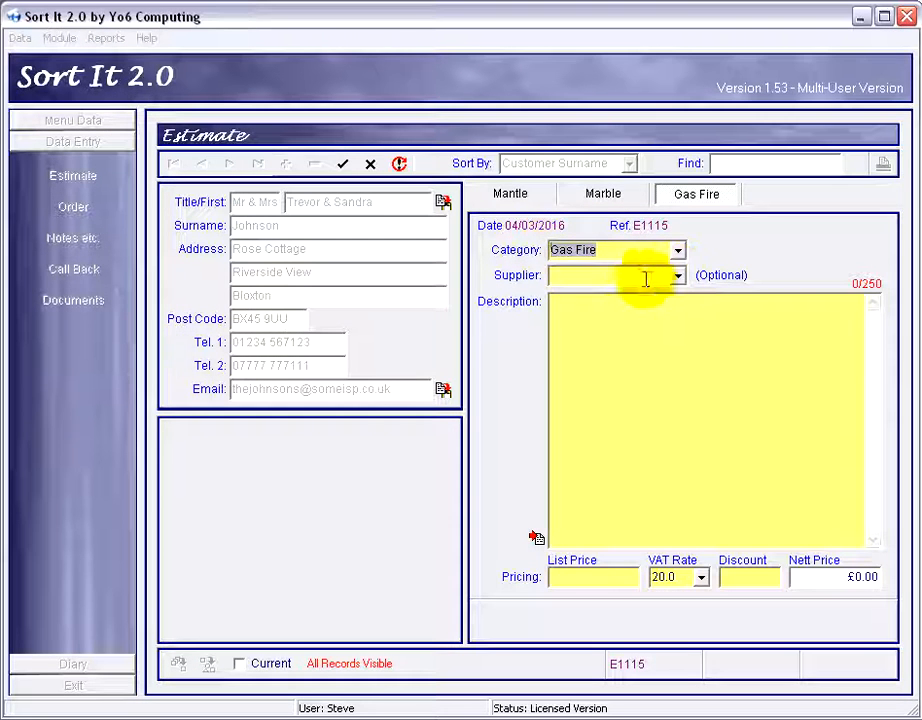
Enter the description "Flavel Melody Inset Gas Fire, Silver Trim, Slide Controls.".
left_click(602, 307)
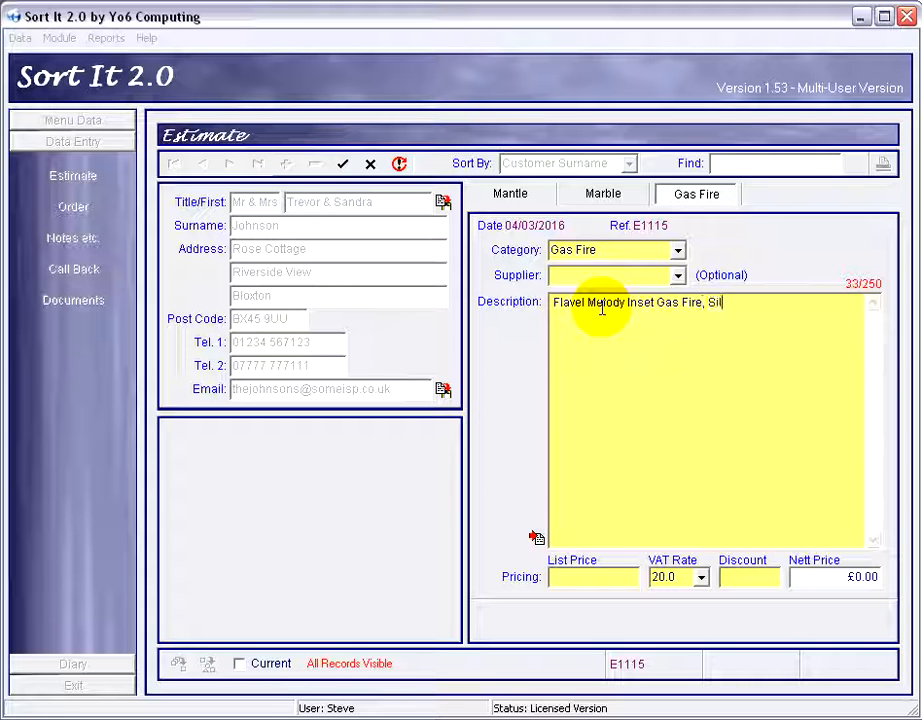
type("ver Trim, Slide Controls,")
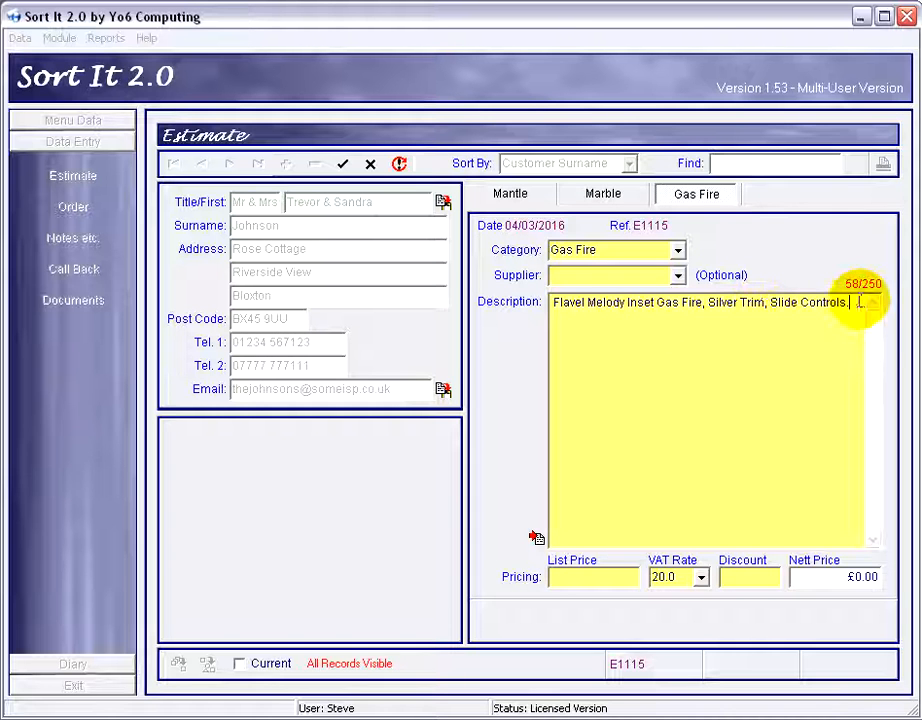
left_click_drag(858, 302, 488, 306)
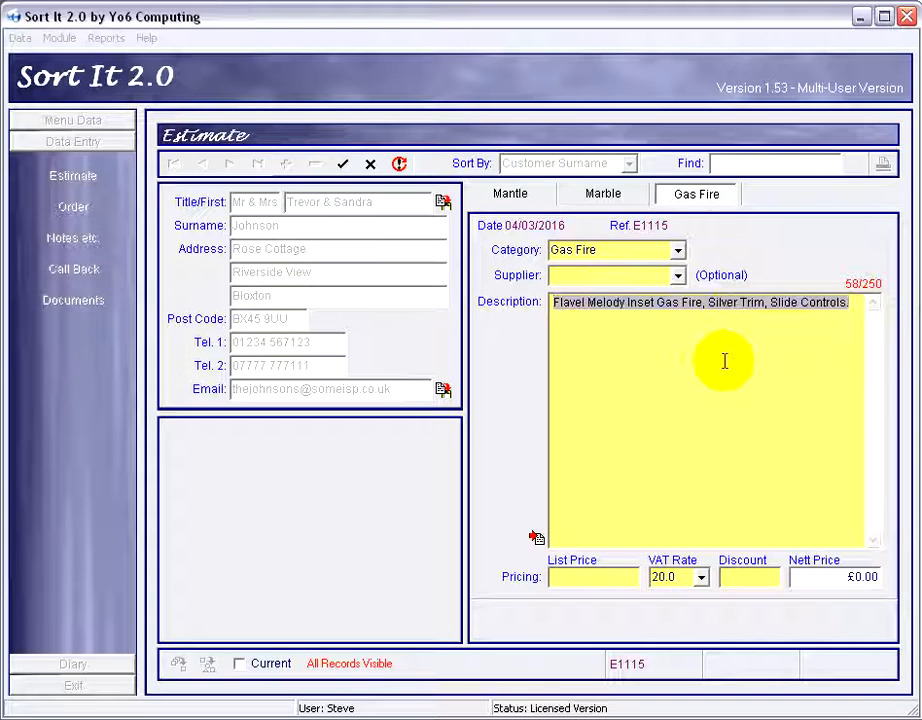
left_click_drag(857, 303, 533, 312)
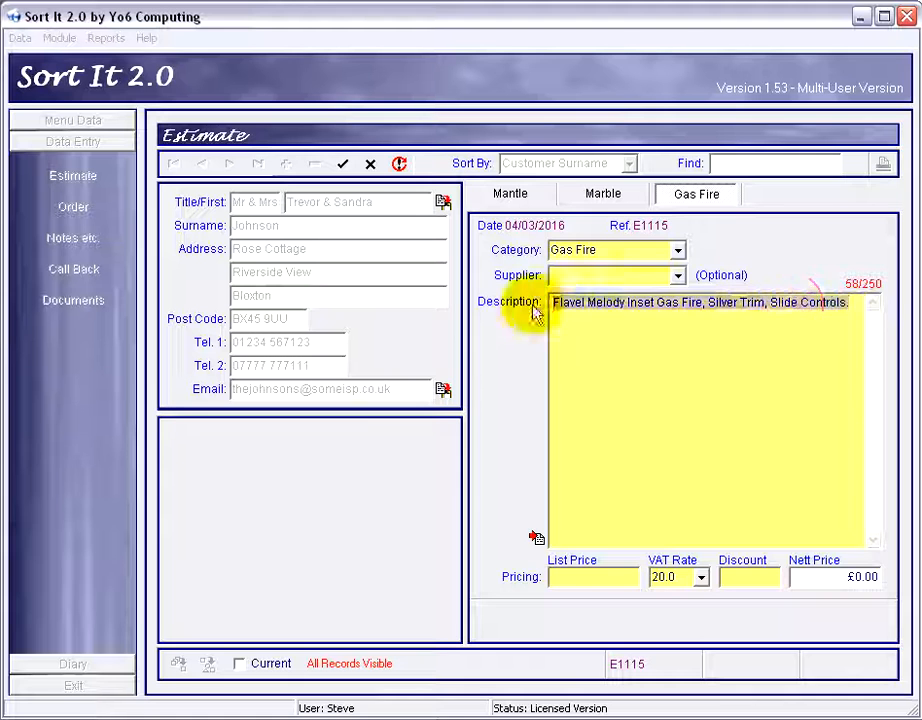
left_click_drag(852, 303, 493, 305)
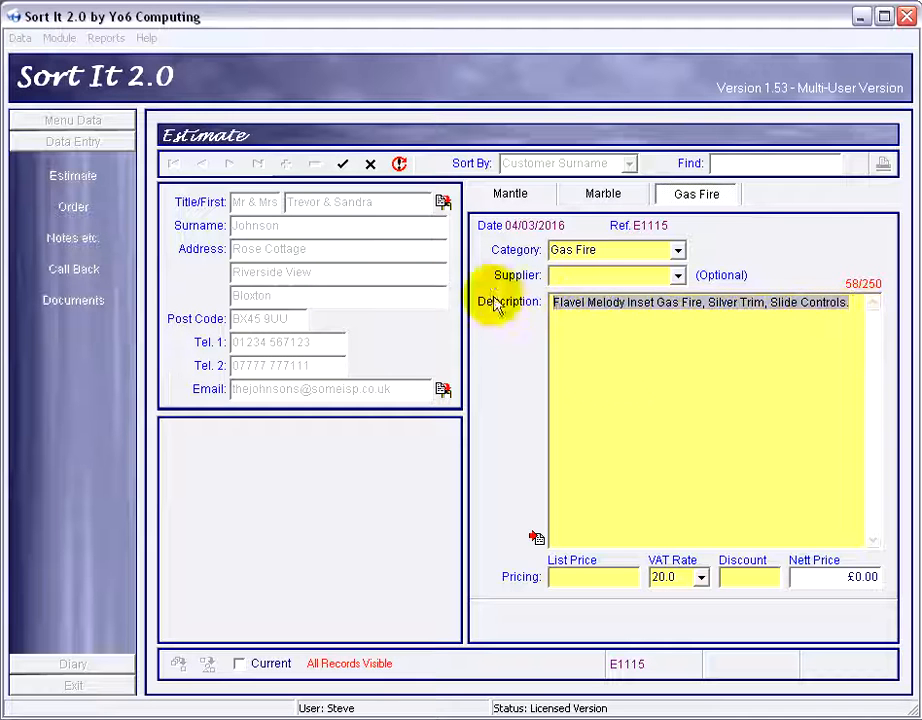
left_click(668, 385)
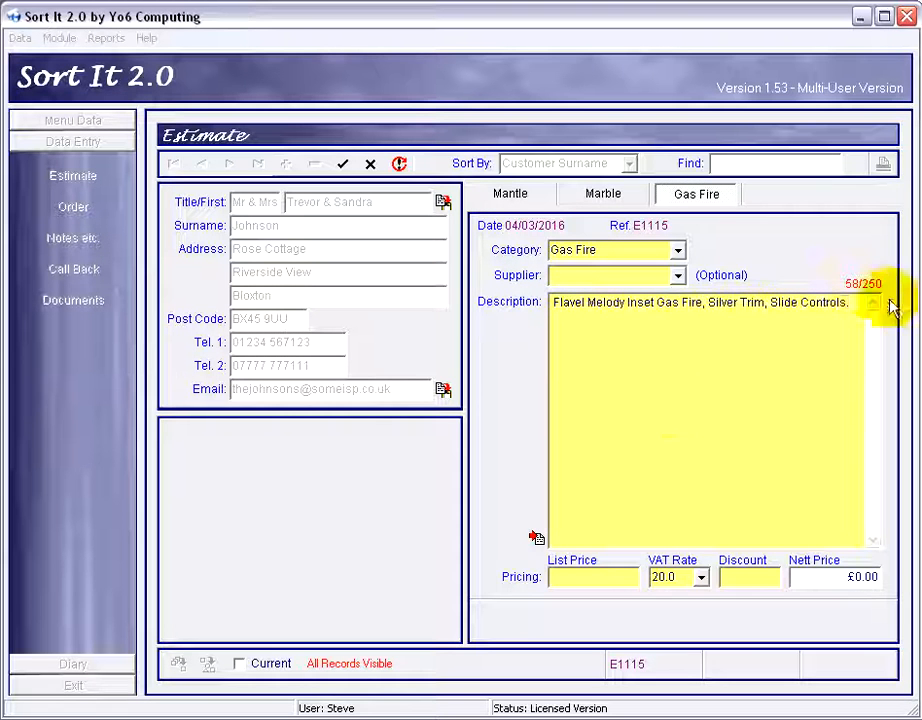
Enter a list price of 400 and a discount of 10 for the gas fire, and save it without adding another item.
left_click(588, 575)
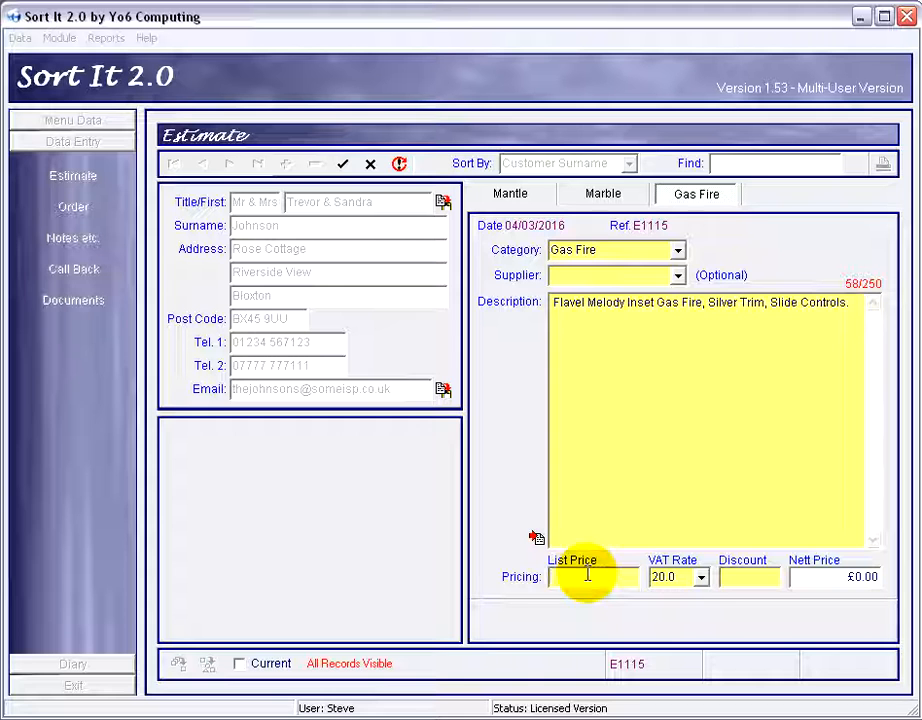
left_click(755, 576)
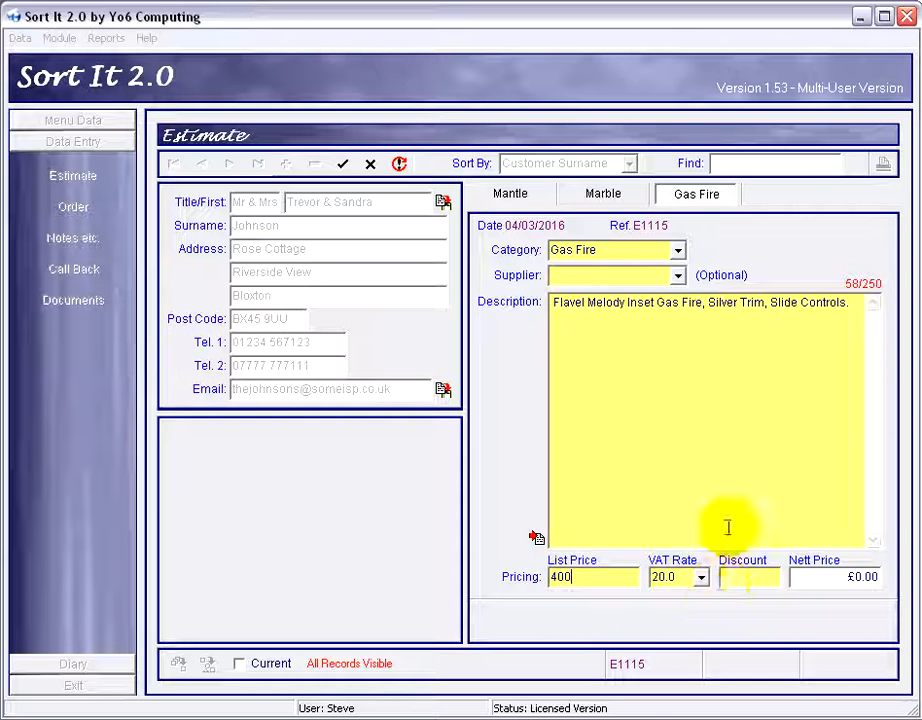
left_click(768, 577)
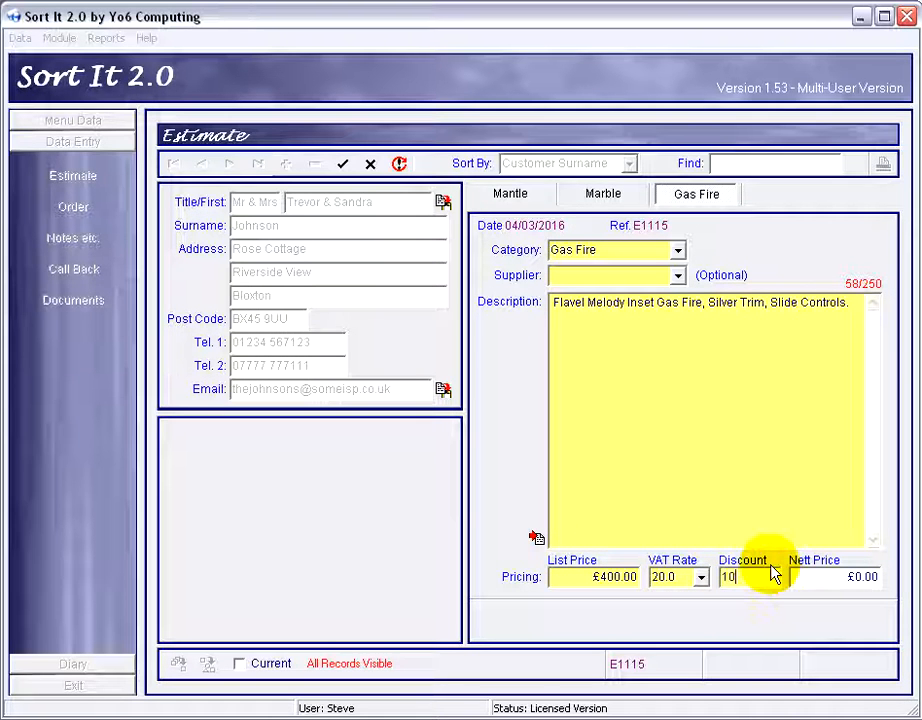
left_click_drag(748, 578, 717, 582)
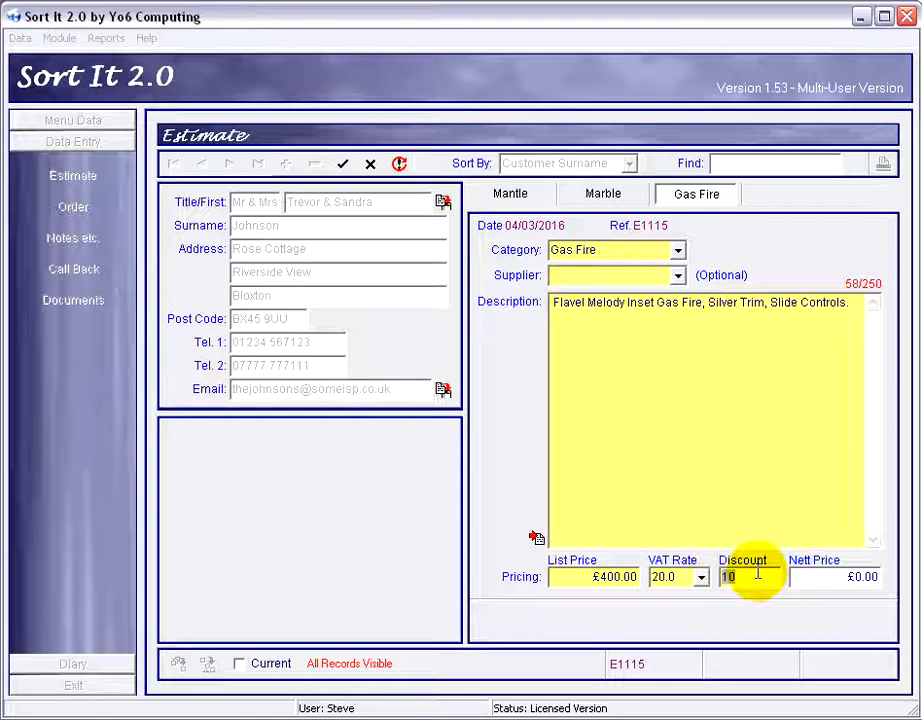
left_click(751, 580)
left_click_drag(731, 580, 724, 590)
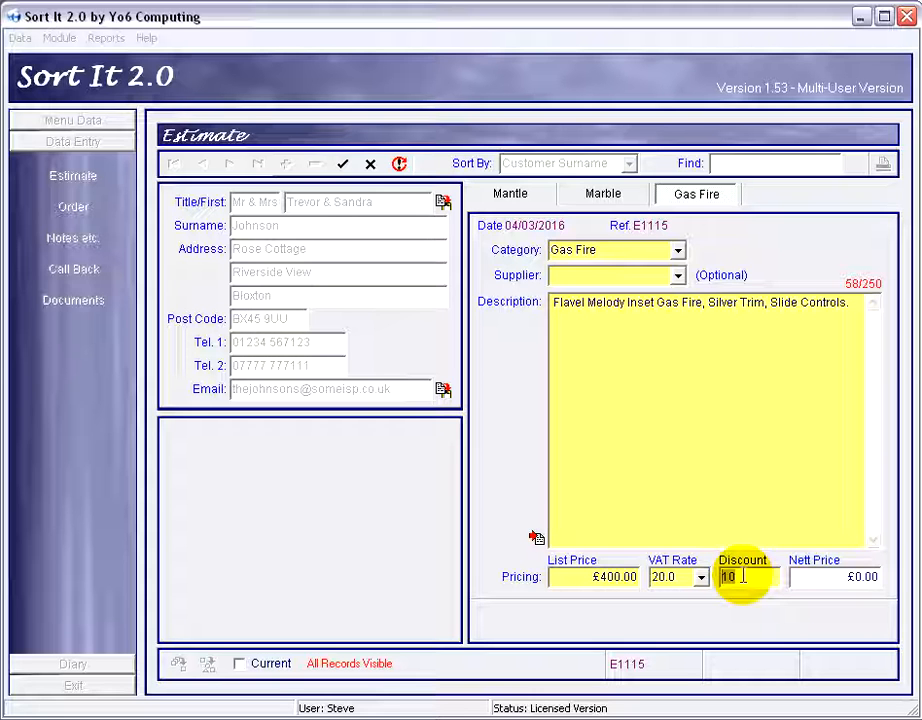
left_click(344, 166)
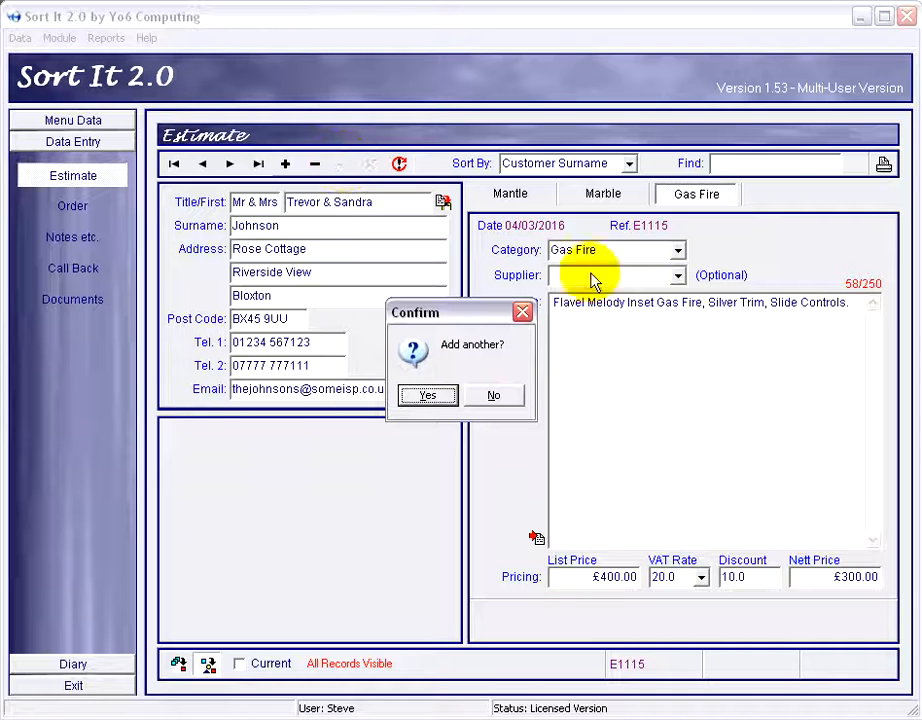
left_click(494, 397)
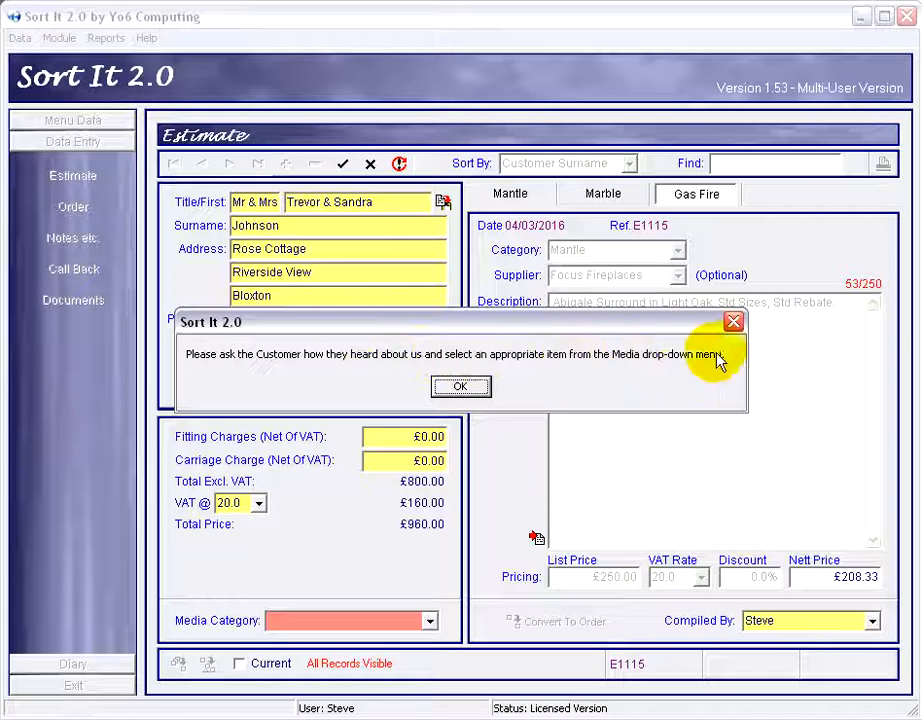
Set the estimate's media category to Word of Mouth and save the estimate.
left_click(460, 387)
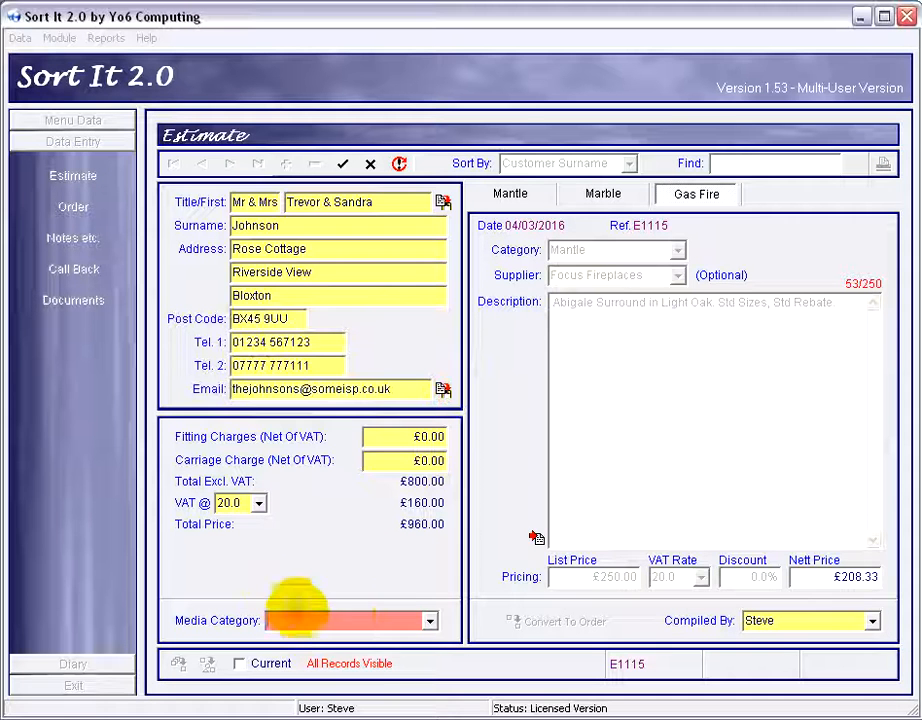
left_click(431, 622)
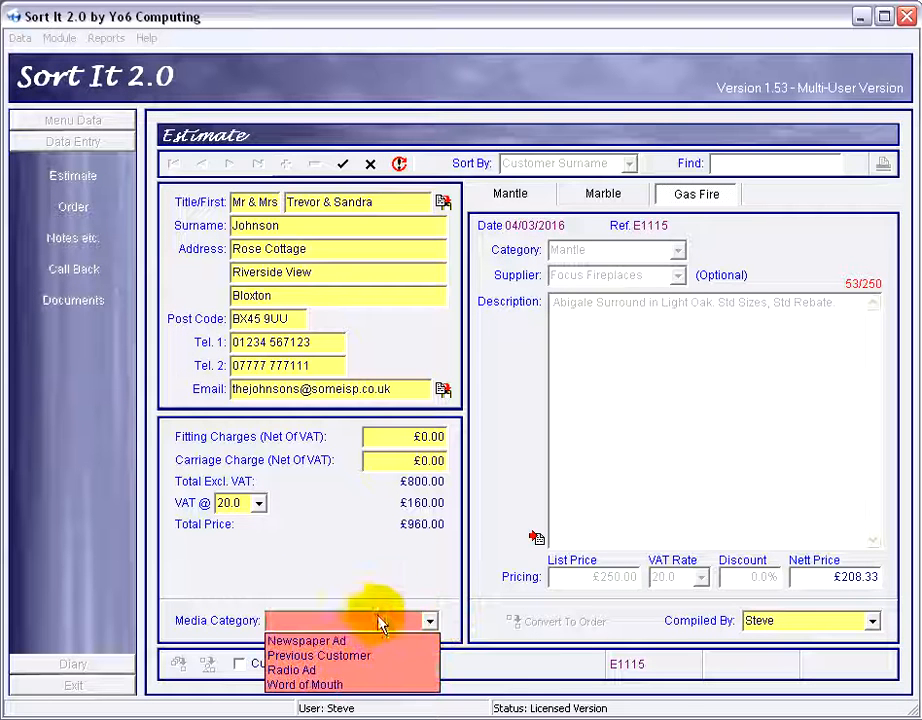
left_click(320, 686)
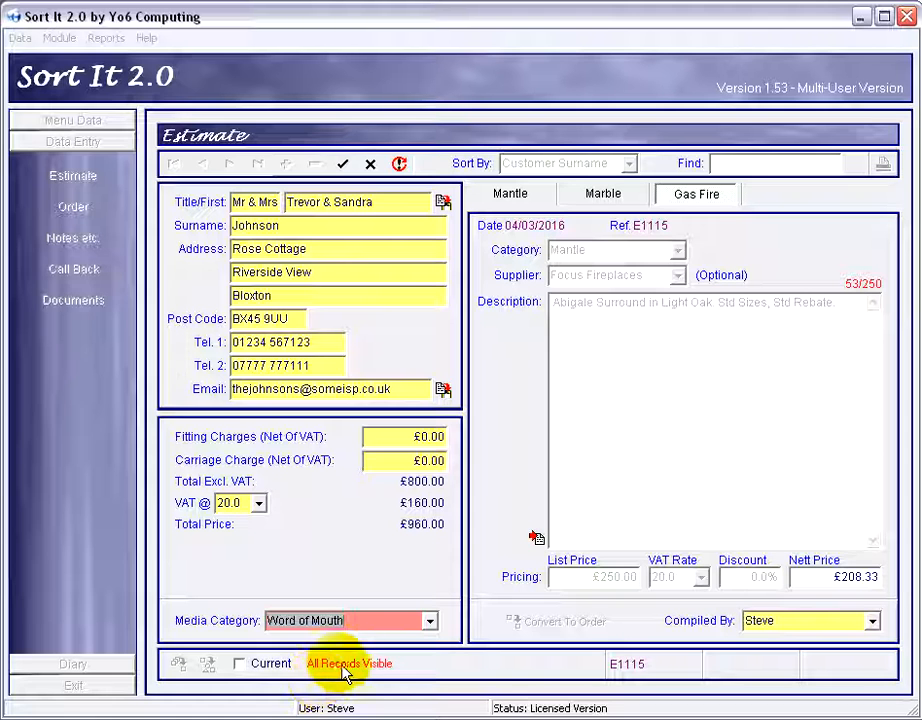
left_click(343, 165)
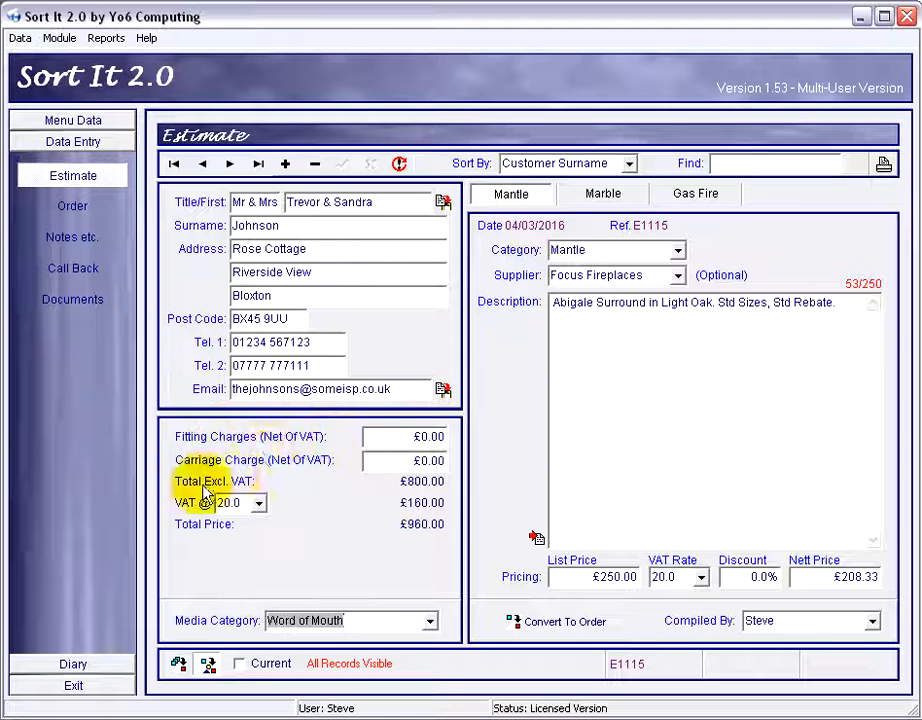
Set the fitting charges to 200 and the carriage charge to 12, then save the estimate.
left_click(425, 438)
type("200")
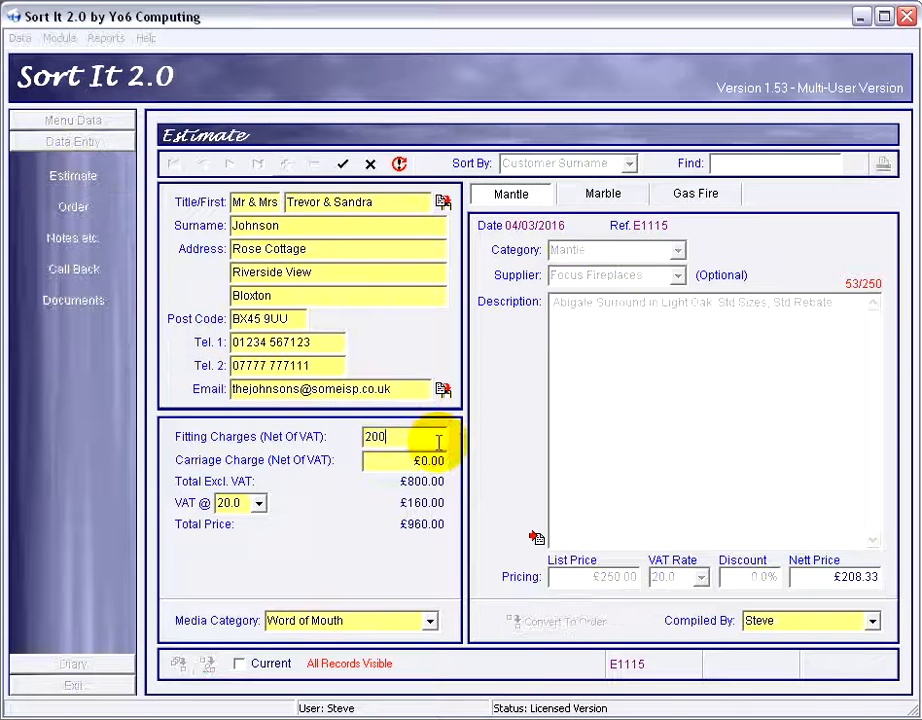
left_click(381, 460)
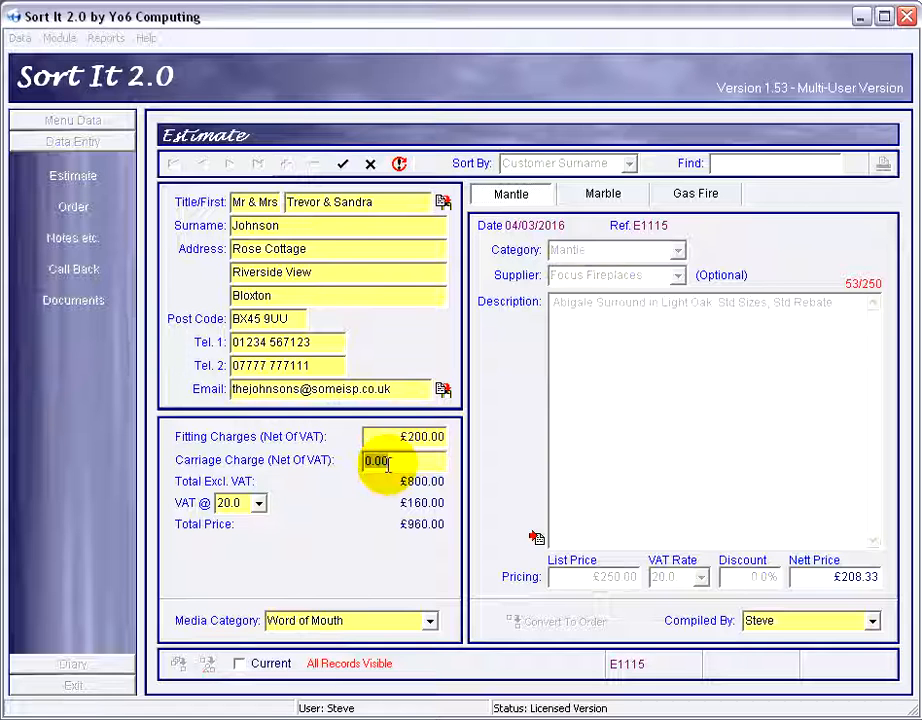
type("12")
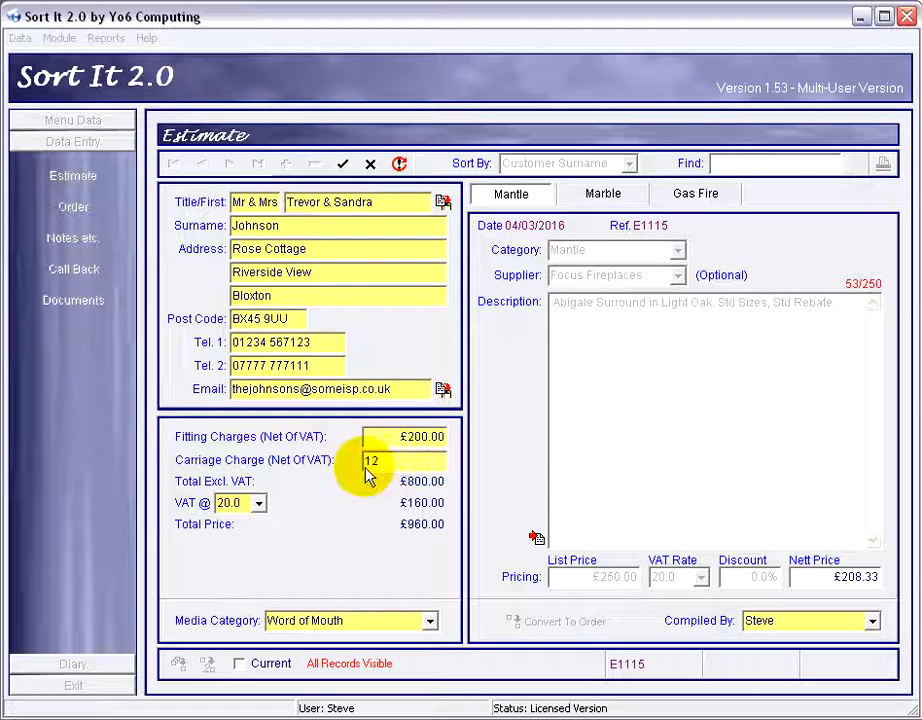
left_click(424, 437)
left_click(419, 460)
left_click(418, 437)
left_click(405, 461)
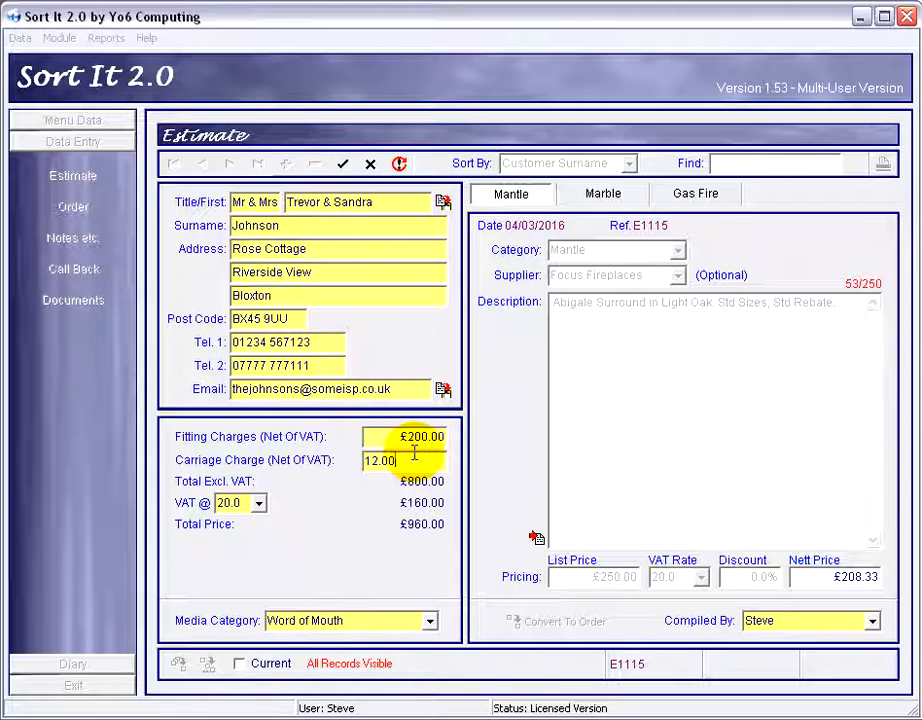
left_click(343, 165)
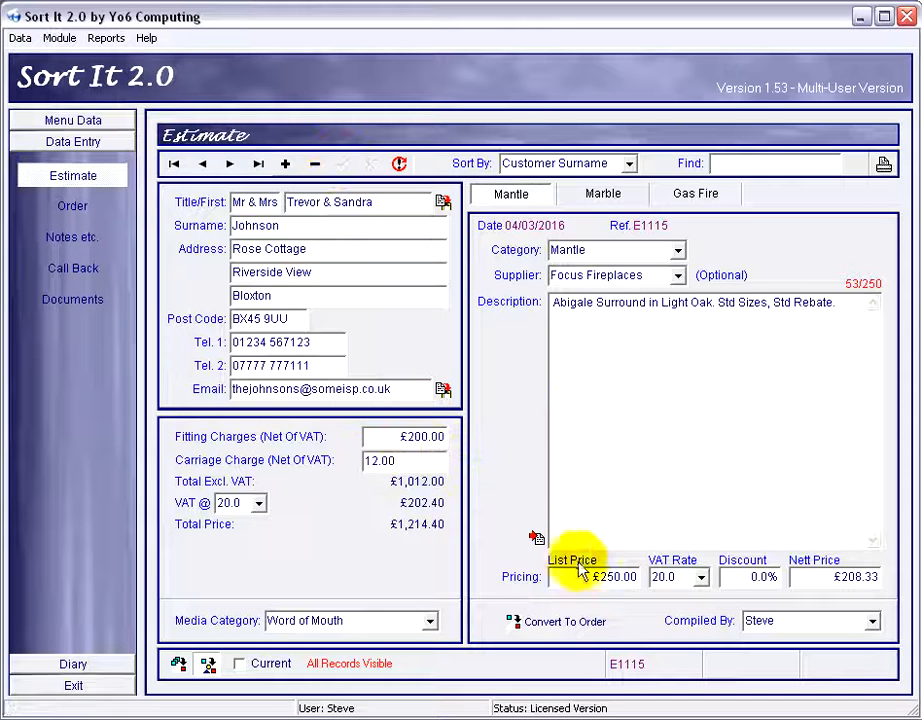
Review the Marble, Gas Fire and Mantle item tabs of the estimate.
left_click(603, 194)
left_click(700, 192)
left_click(548, 198)
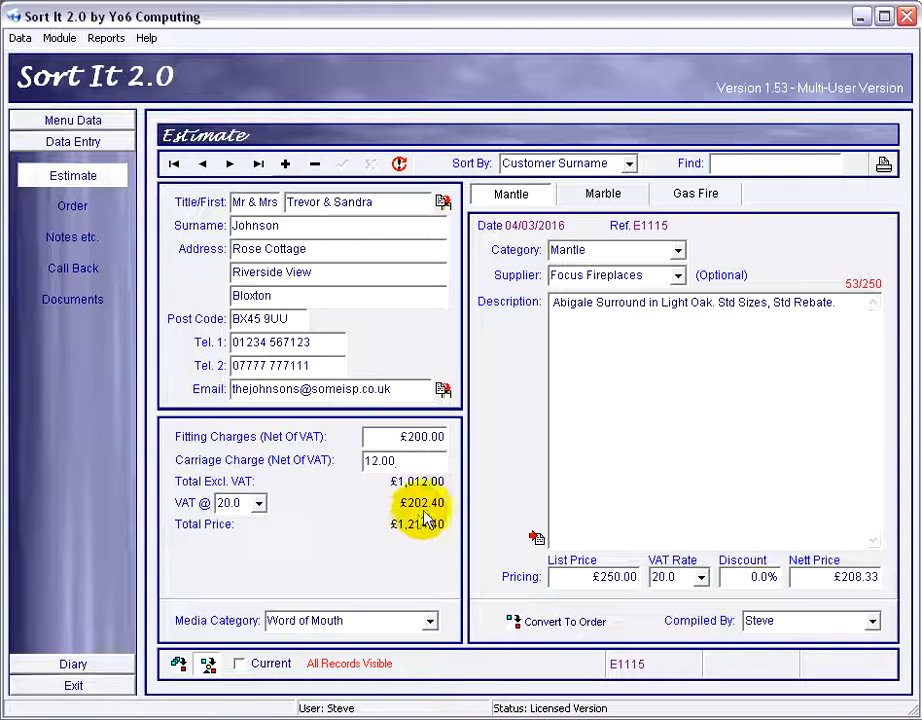
Open the estimate's print preview, enlarge it, and read through the printed estimate before closing it.
left_click(885, 168)
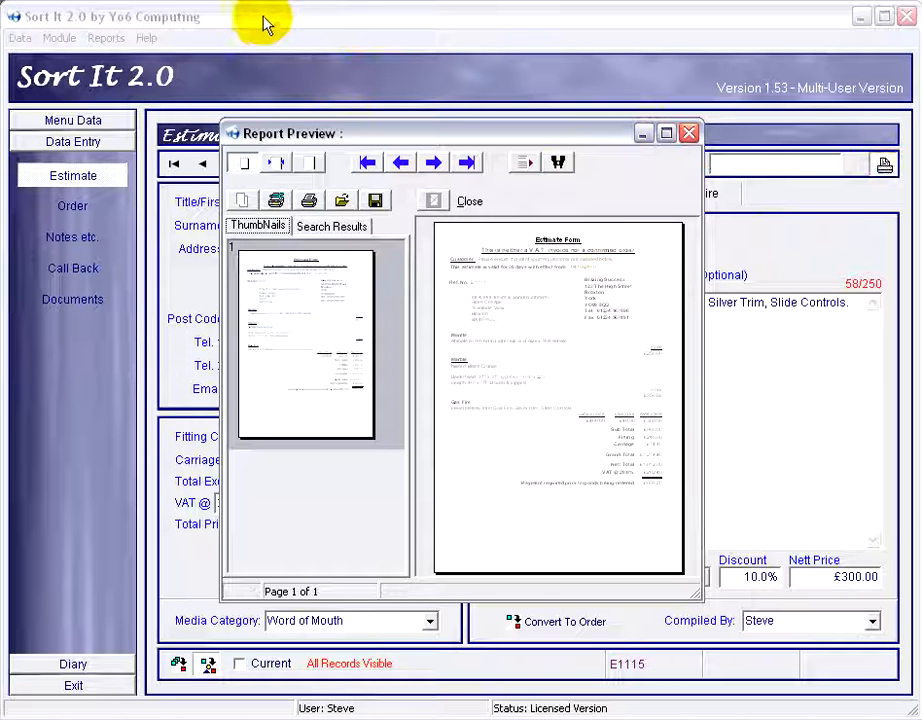
left_click_drag(263, 17, 197, 19)
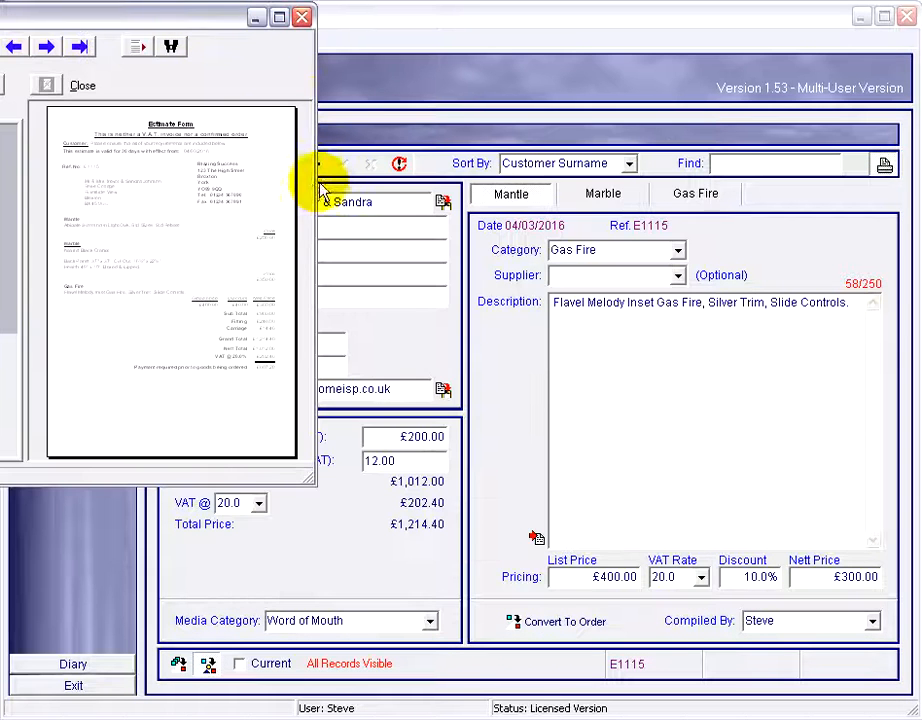
left_click_drag(316, 182, 918, 184)
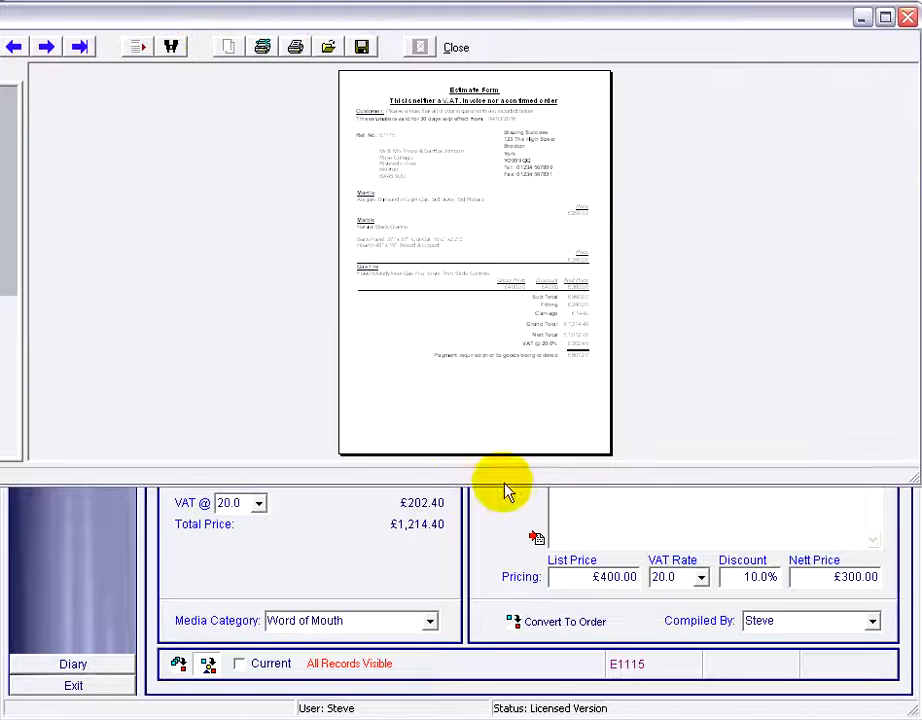
left_click_drag(504, 486, 510, 715)
left_click(0, 46)
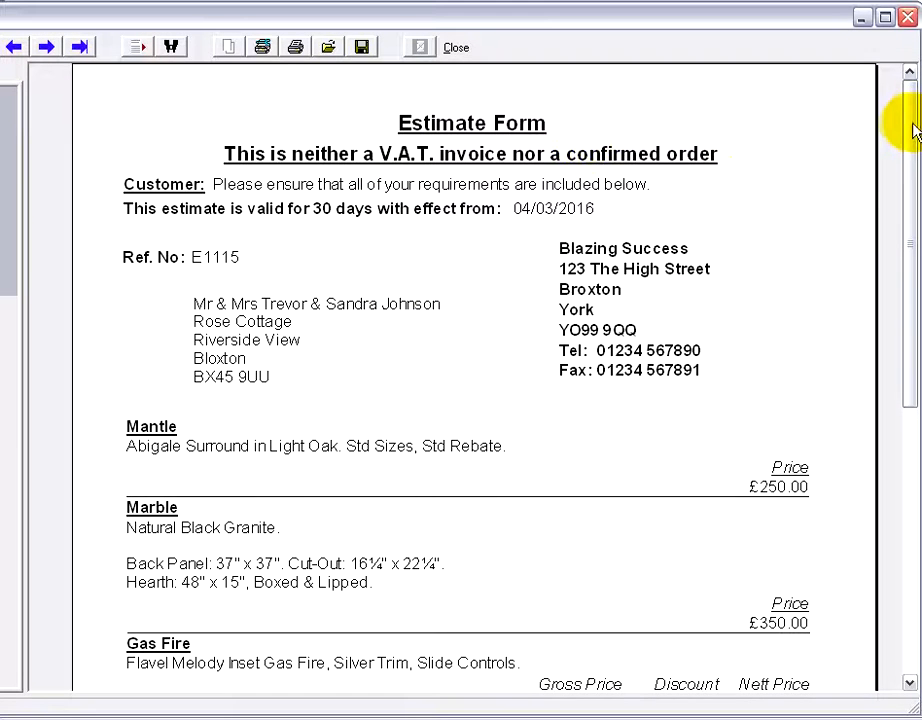
left_click_drag(913, 125, 902, 187)
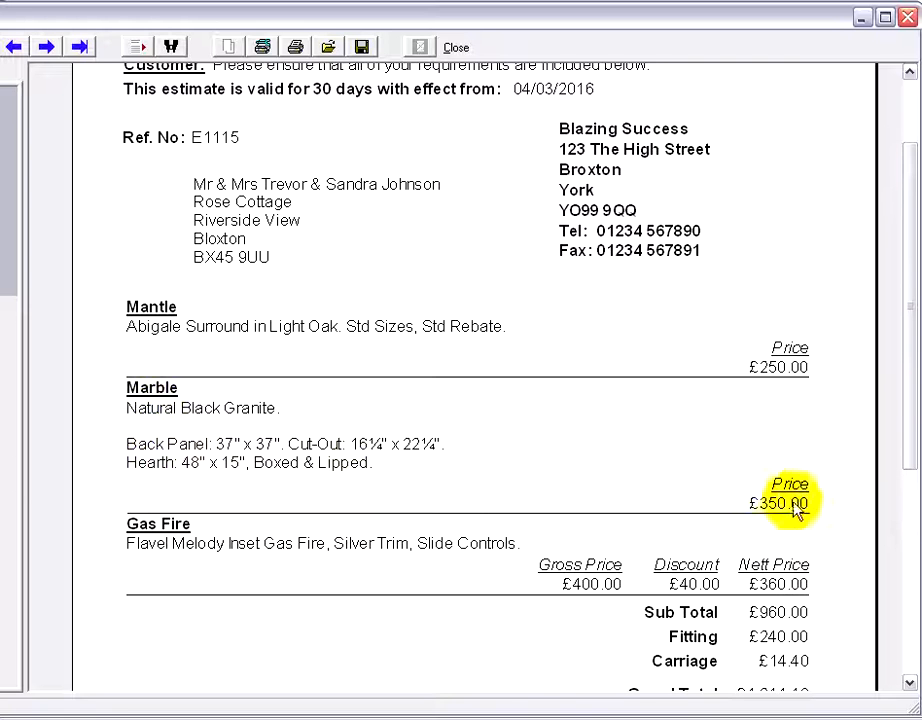
left_click_drag(903, 356, 912, 416)
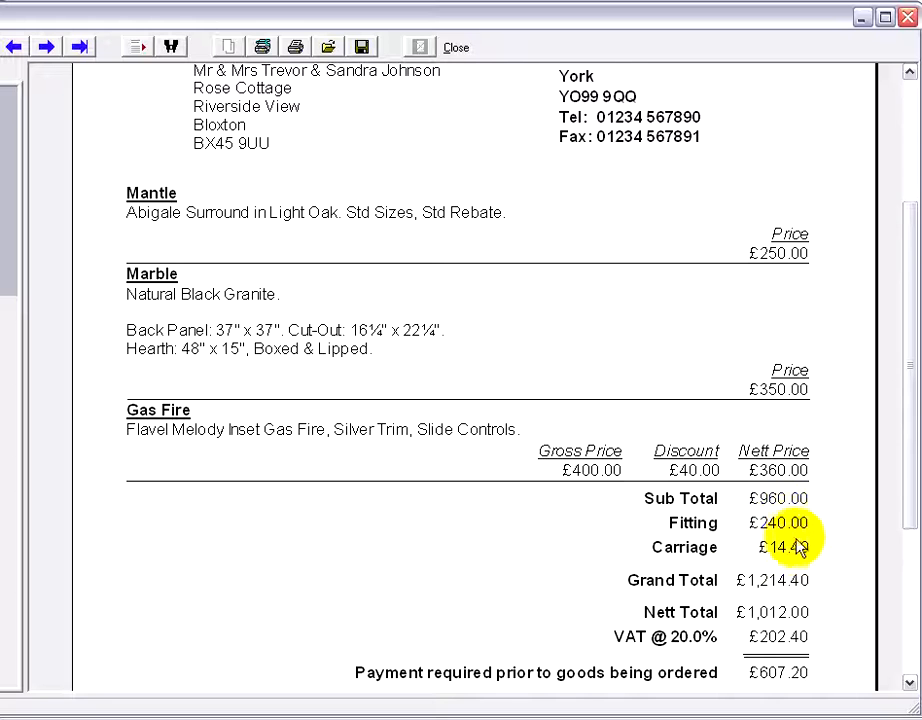
left_click_drag(910, 390, 888, 490)
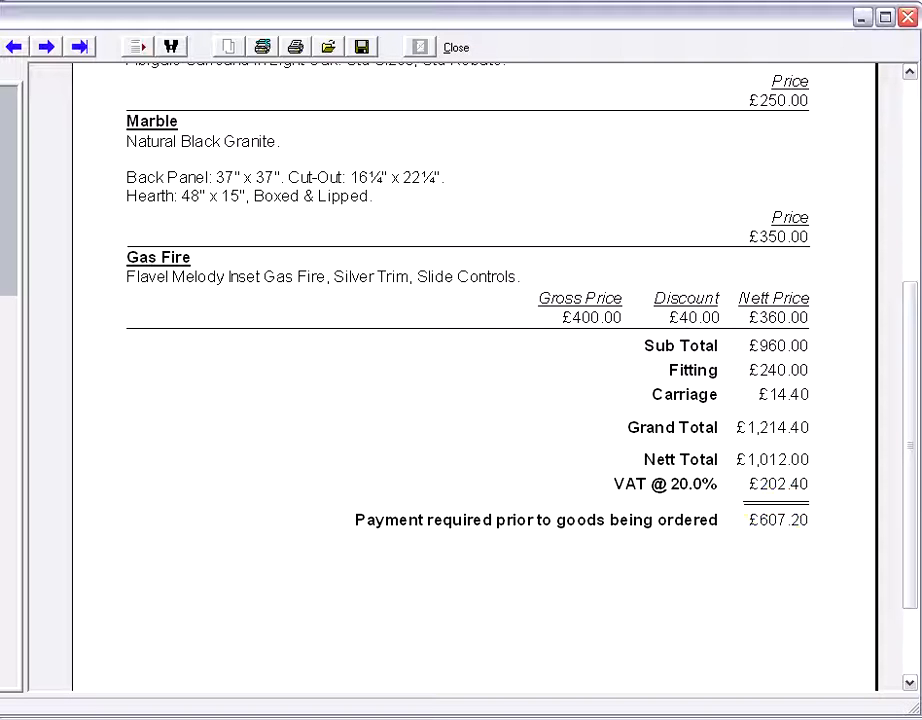
left_click(907, 16)
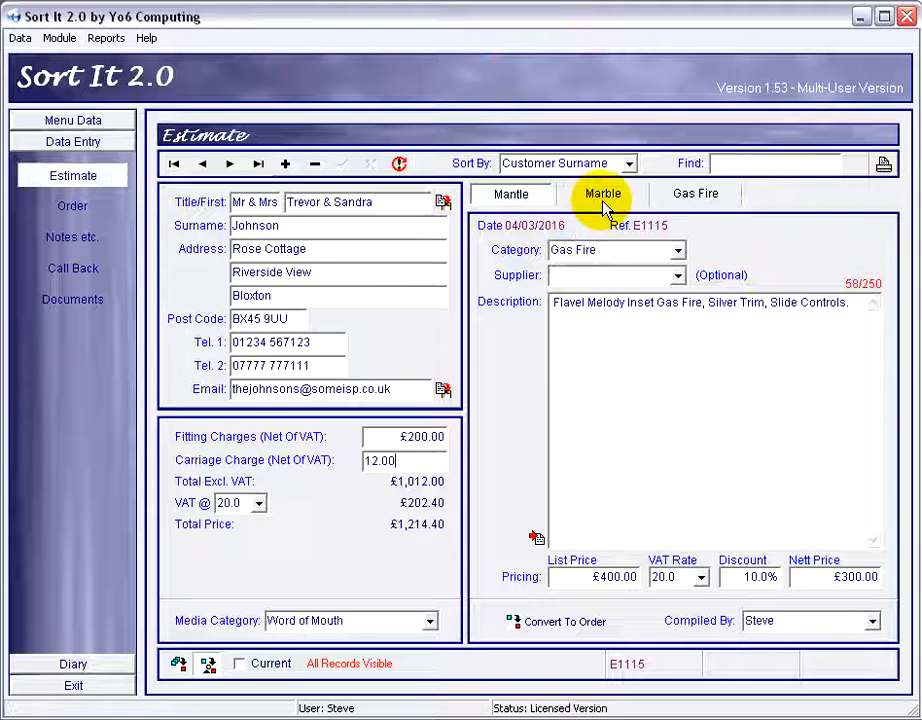
Start converting the estimate to an order and set the gas fire's supplier to Gas Fire Supplies.
left_click(560, 625)
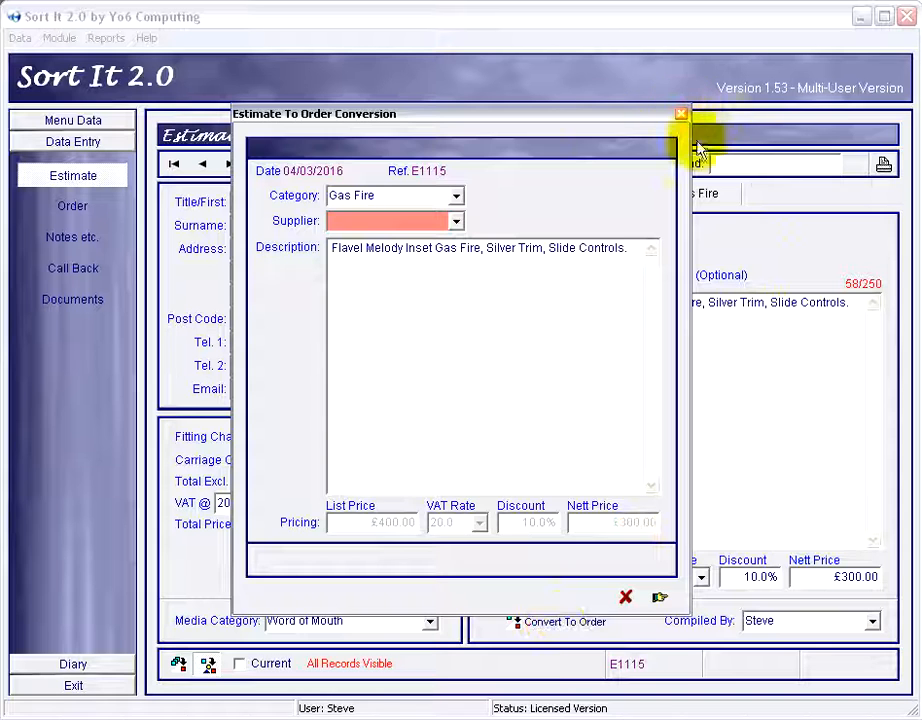
left_click_drag(577, 120, 590, 356)
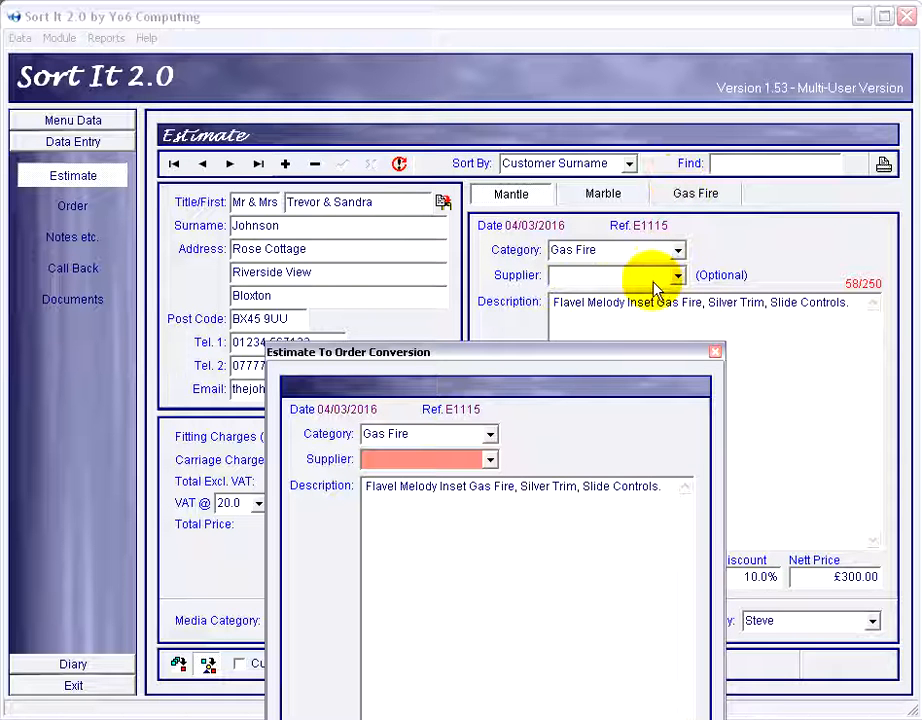
left_click_drag(521, 355, 517, 207)
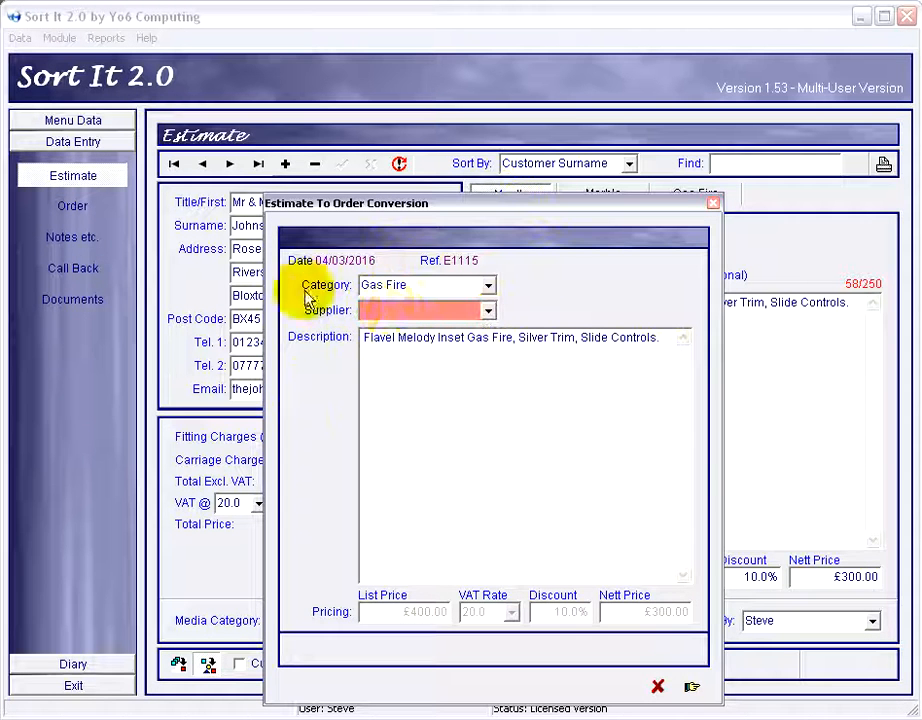
left_click(489, 312)
left_click(425, 331)
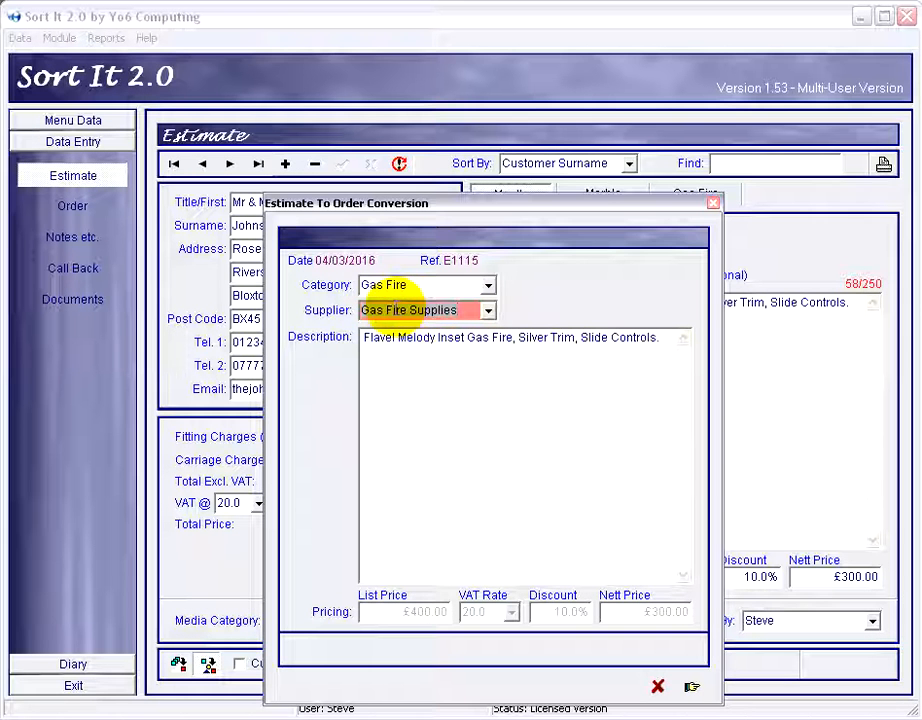
left_click(691, 688)
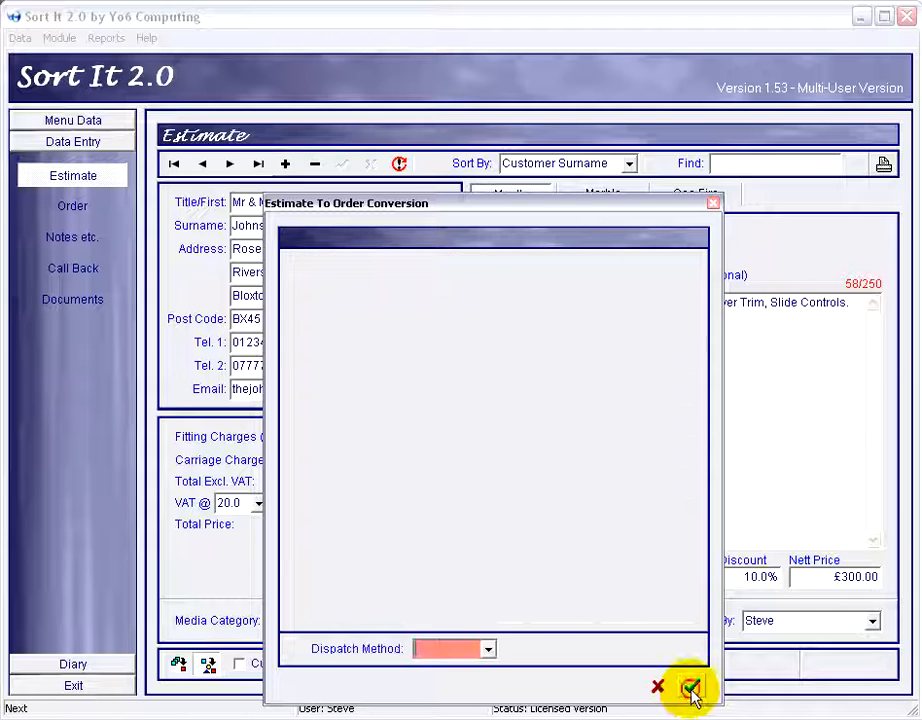
Set the dispatch method to Delivery and finish the conversion to an order.
left_click(490, 650)
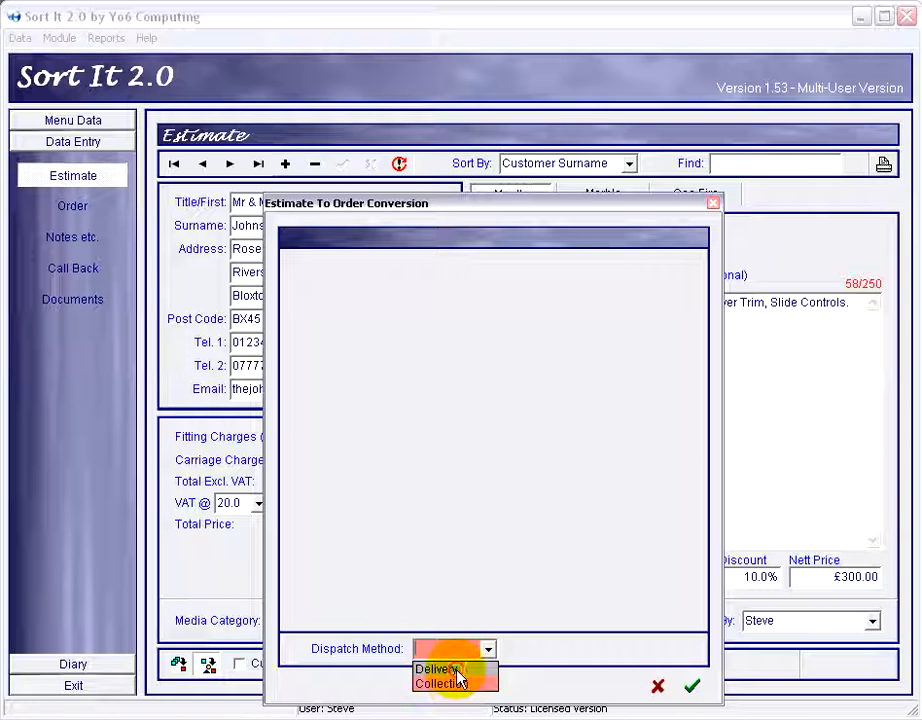
left_click(456, 668)
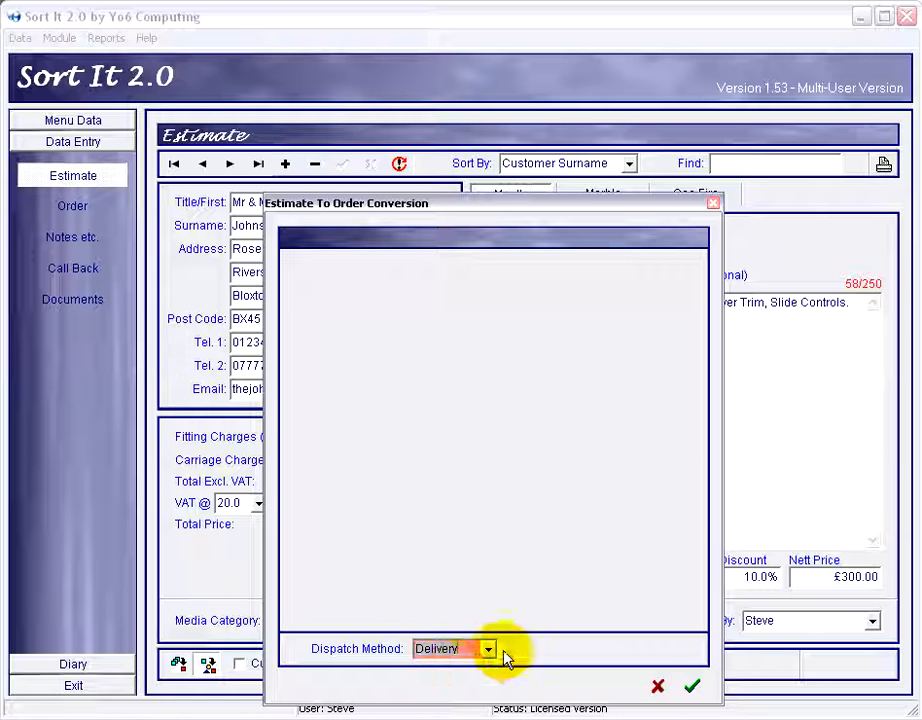
left_click(488, 650)
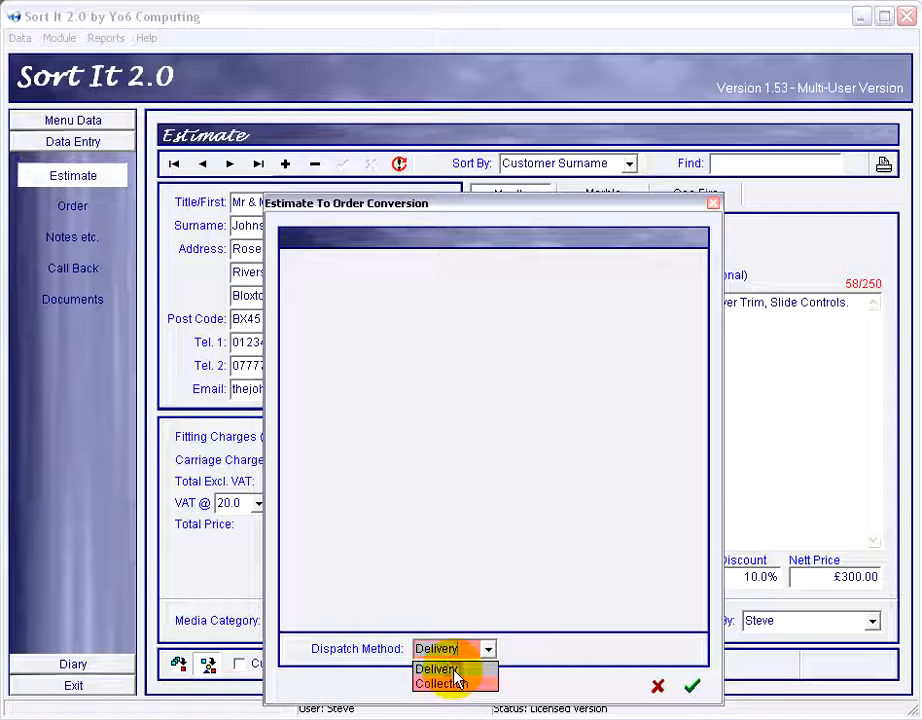
left_click(488, 650)
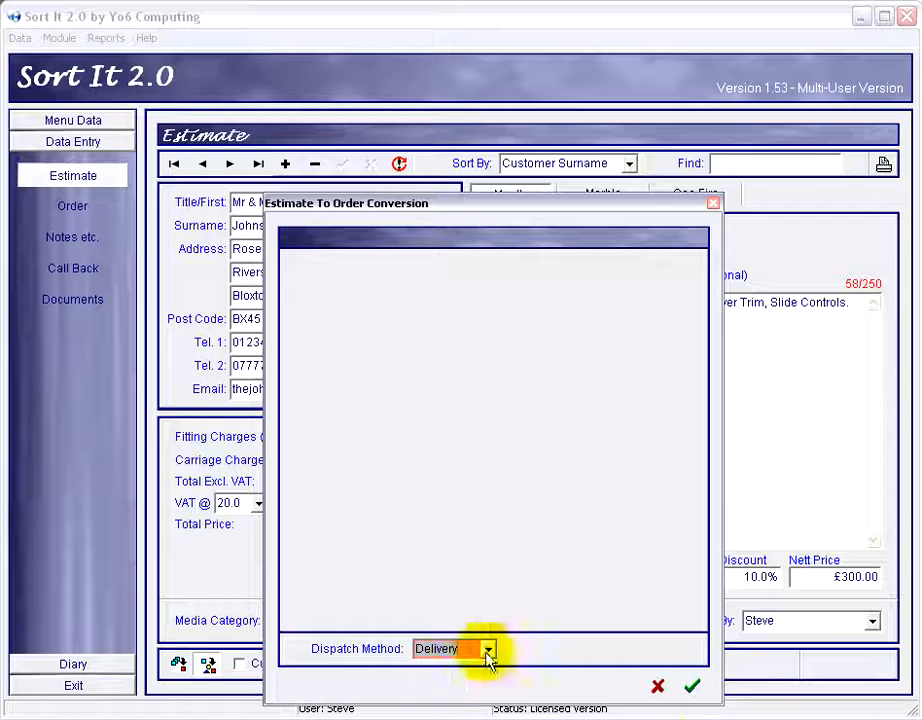
left_click(692, 686)
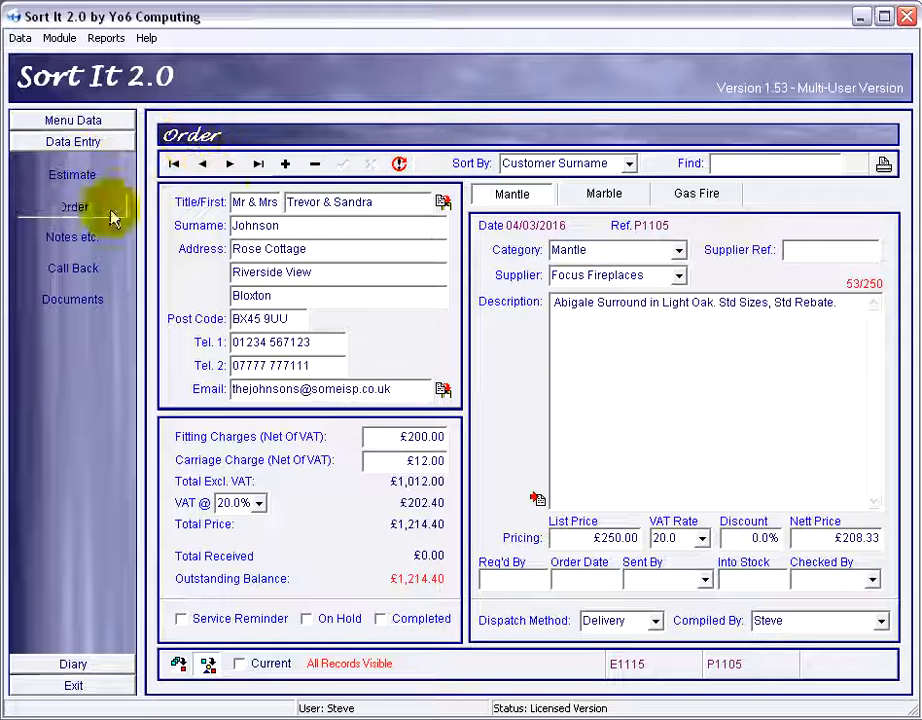
Switch between the estimate and the new order, and review the order's Mantle, Marble and Gas Fire tabs.
left_click(82, 178)
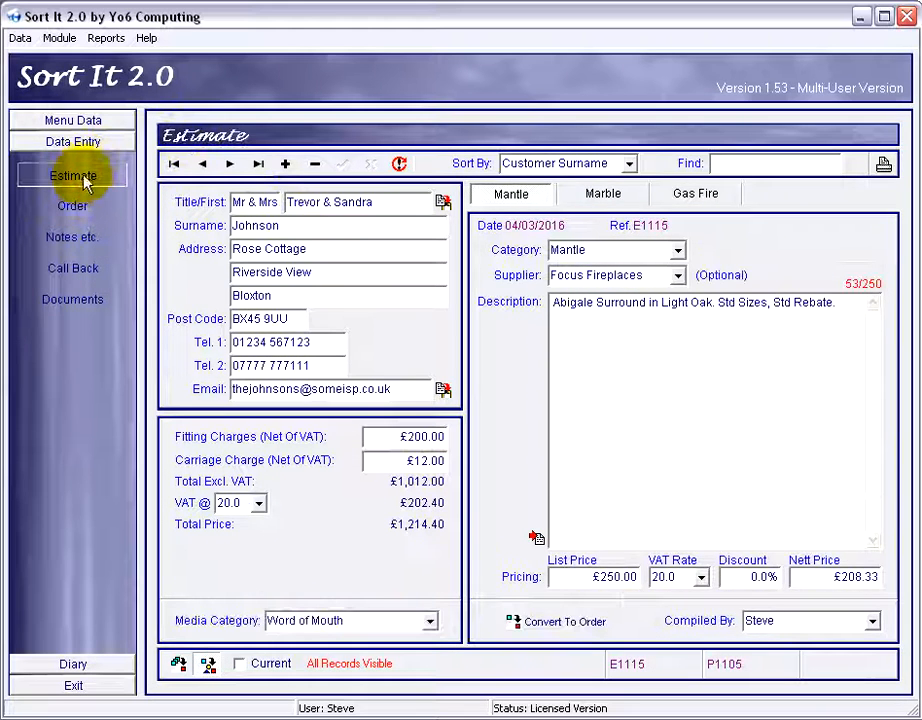
left_click(88, 208)
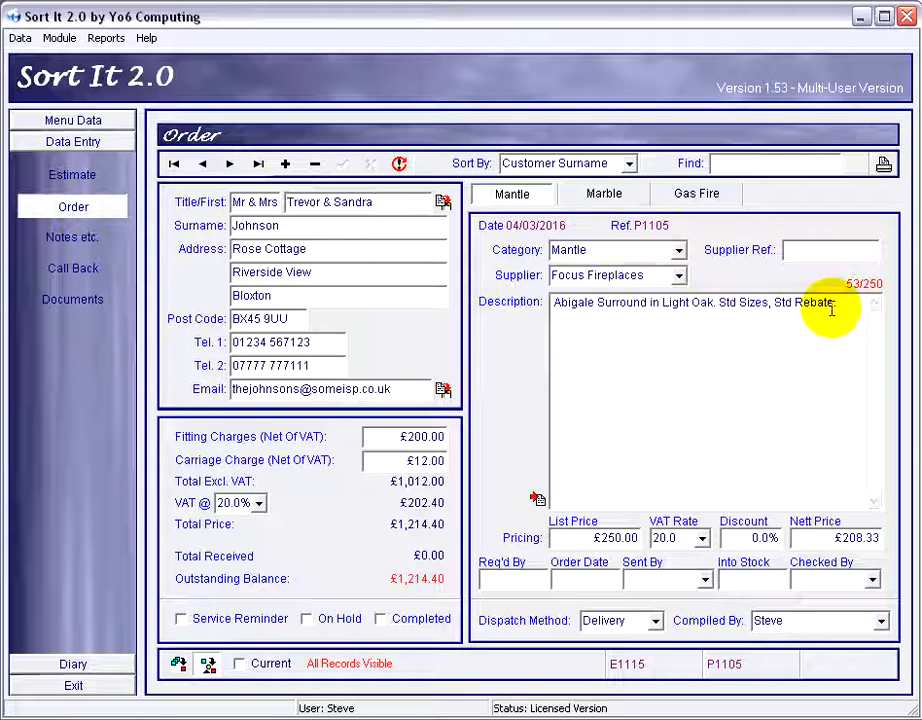
left_click(612, 195)
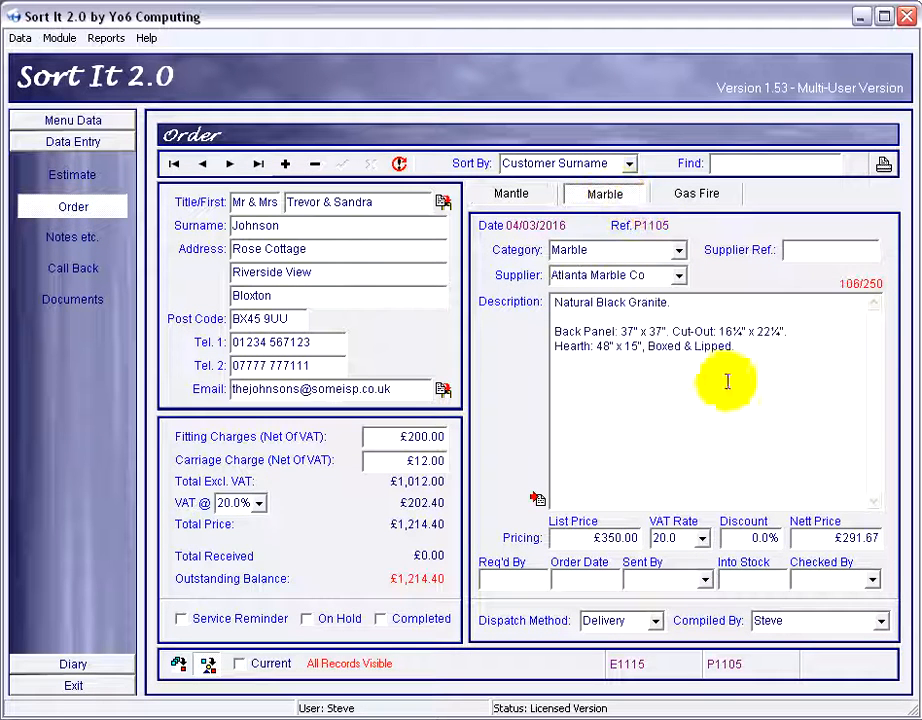
left_click(703, 198)
left_click(612, 196)
left_click(548, 195)
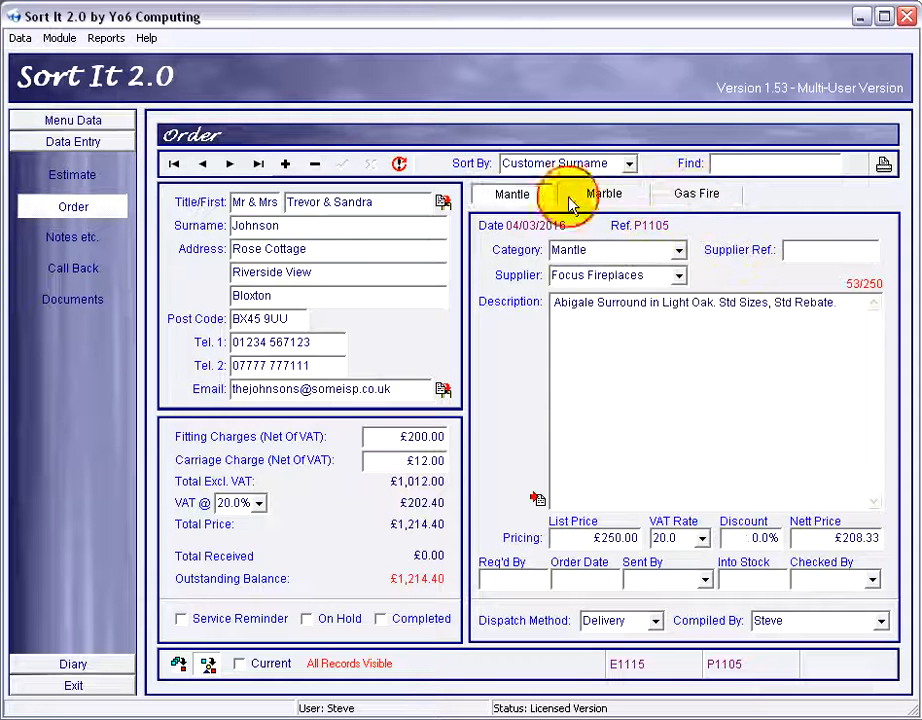
left_click(635, 196)
left_click(705, 196)
left_click(570, 196)
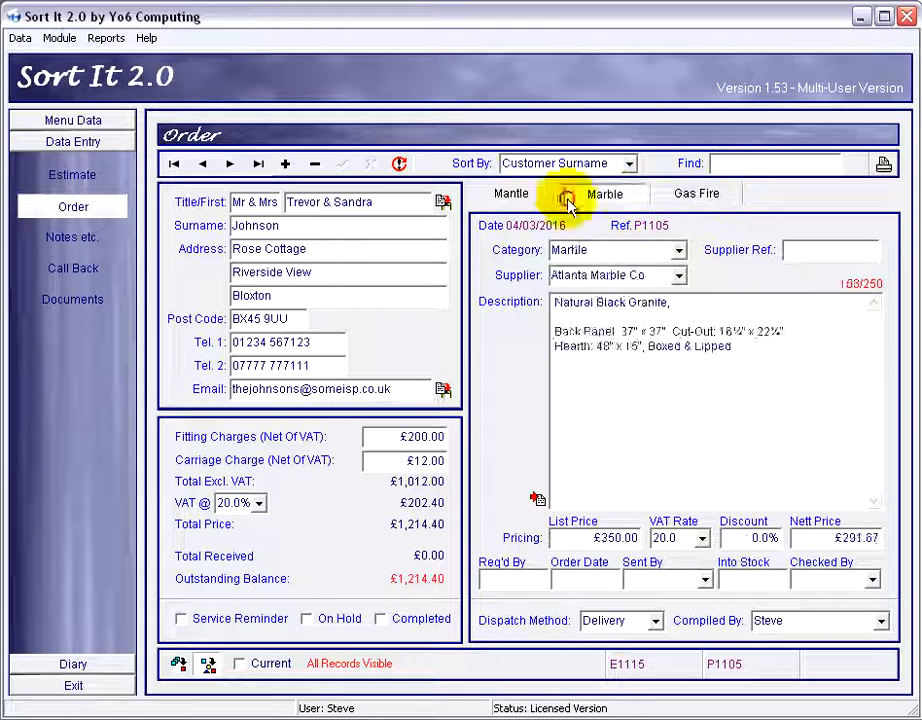
left_click(527, 195)
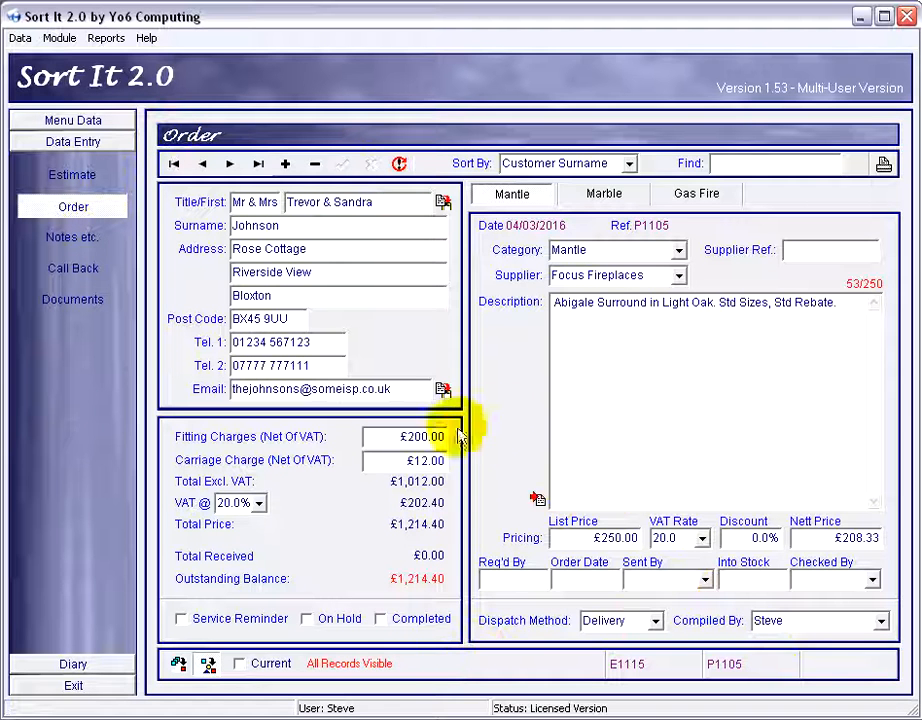
left_click(640, 192)
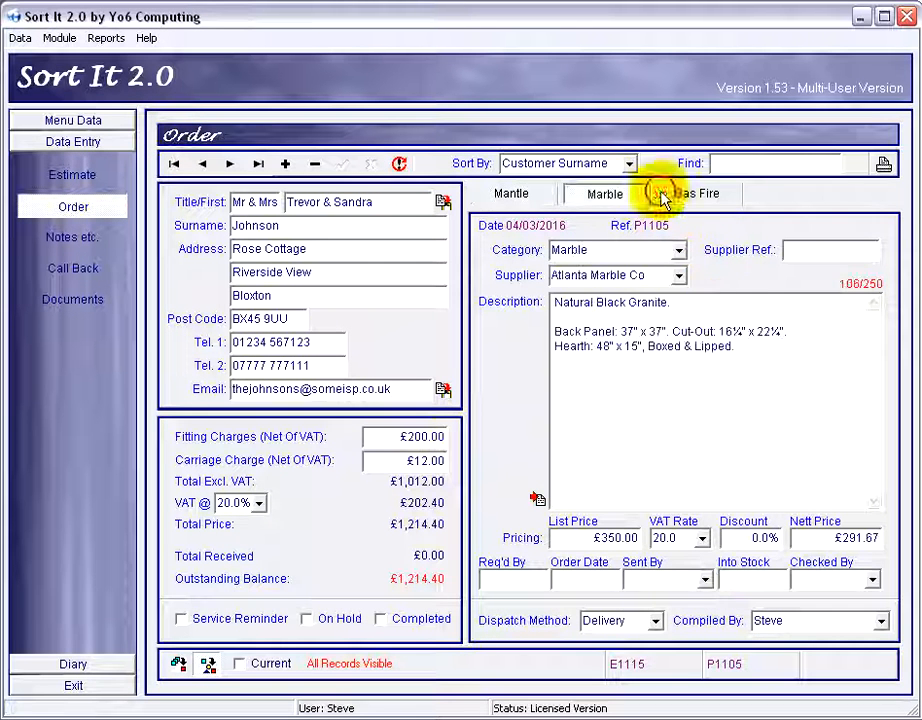
left_click(662, 194)
left_click(527, 196)
left_click(610, 194)
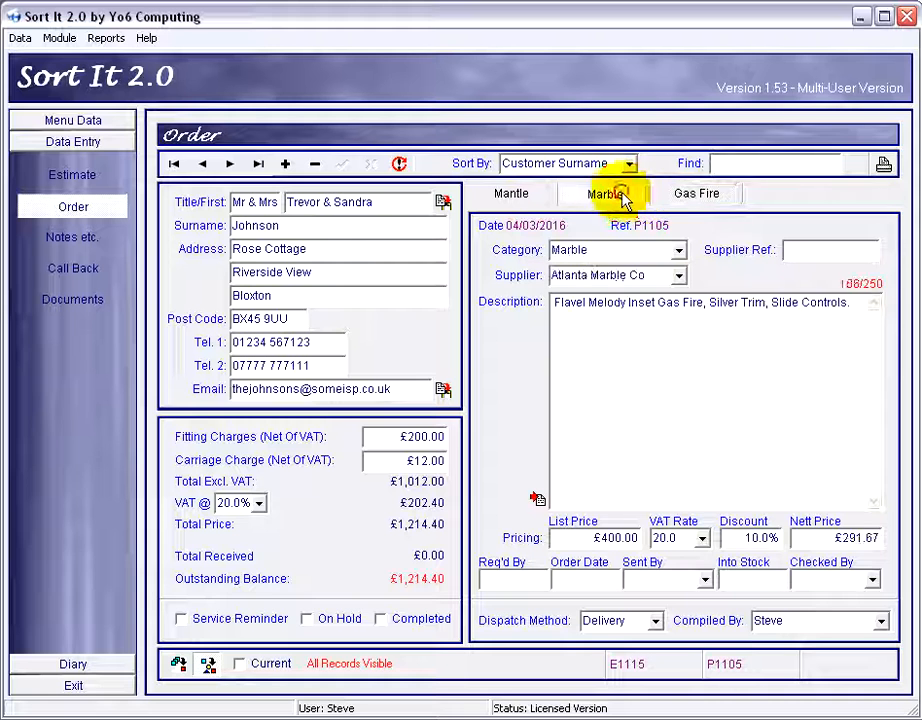